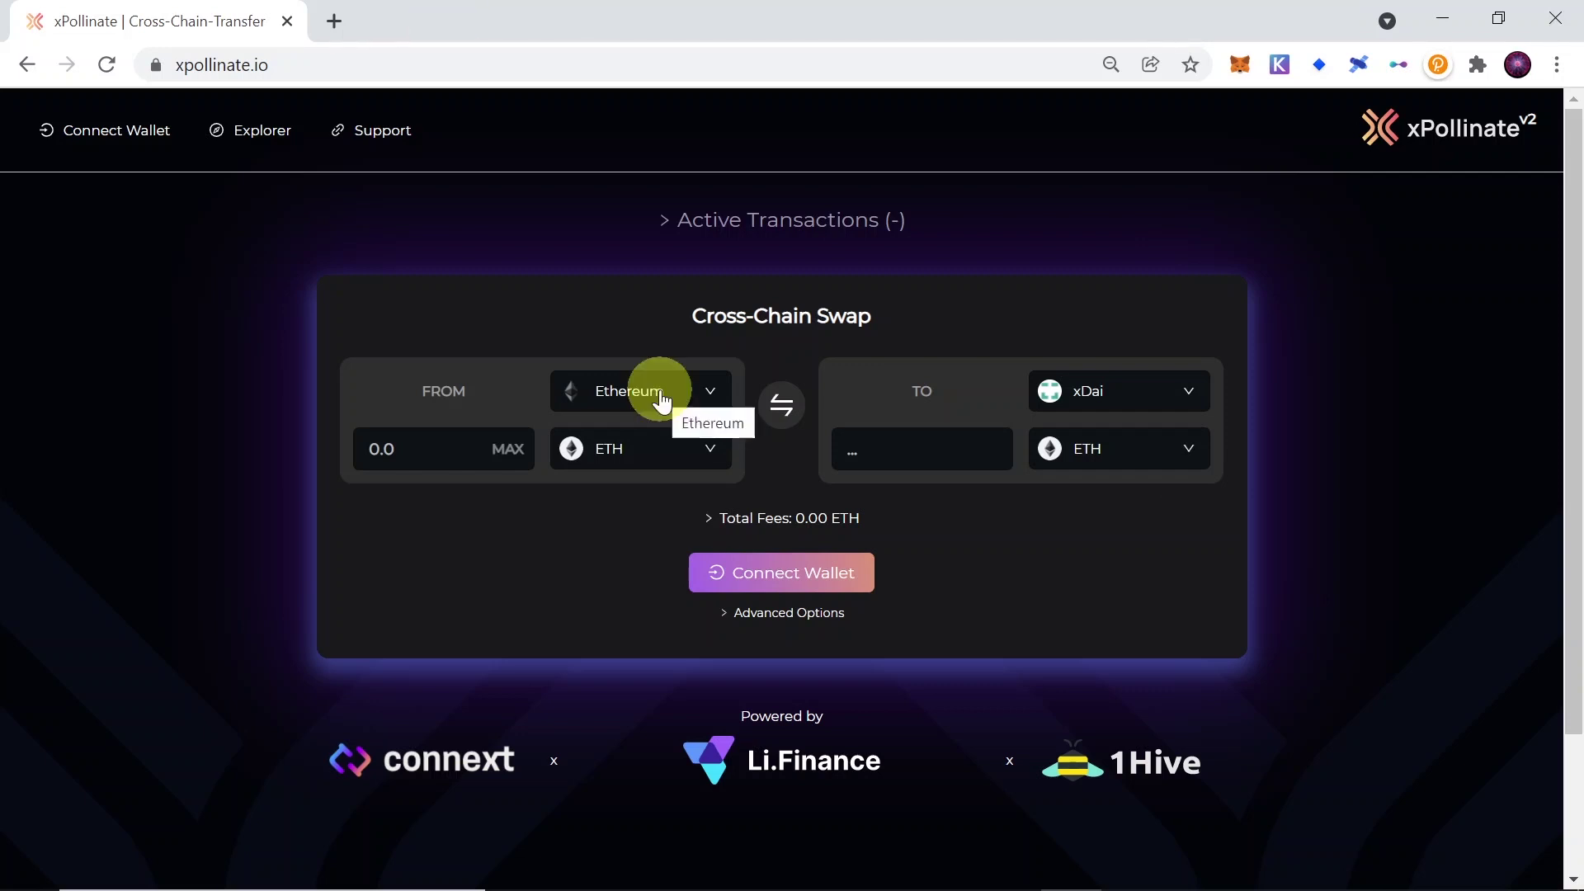
- Browse the available send tokens and source chains, leaving the selection unchanged
{"action": "left_click", "coordinate": [648, 448]}
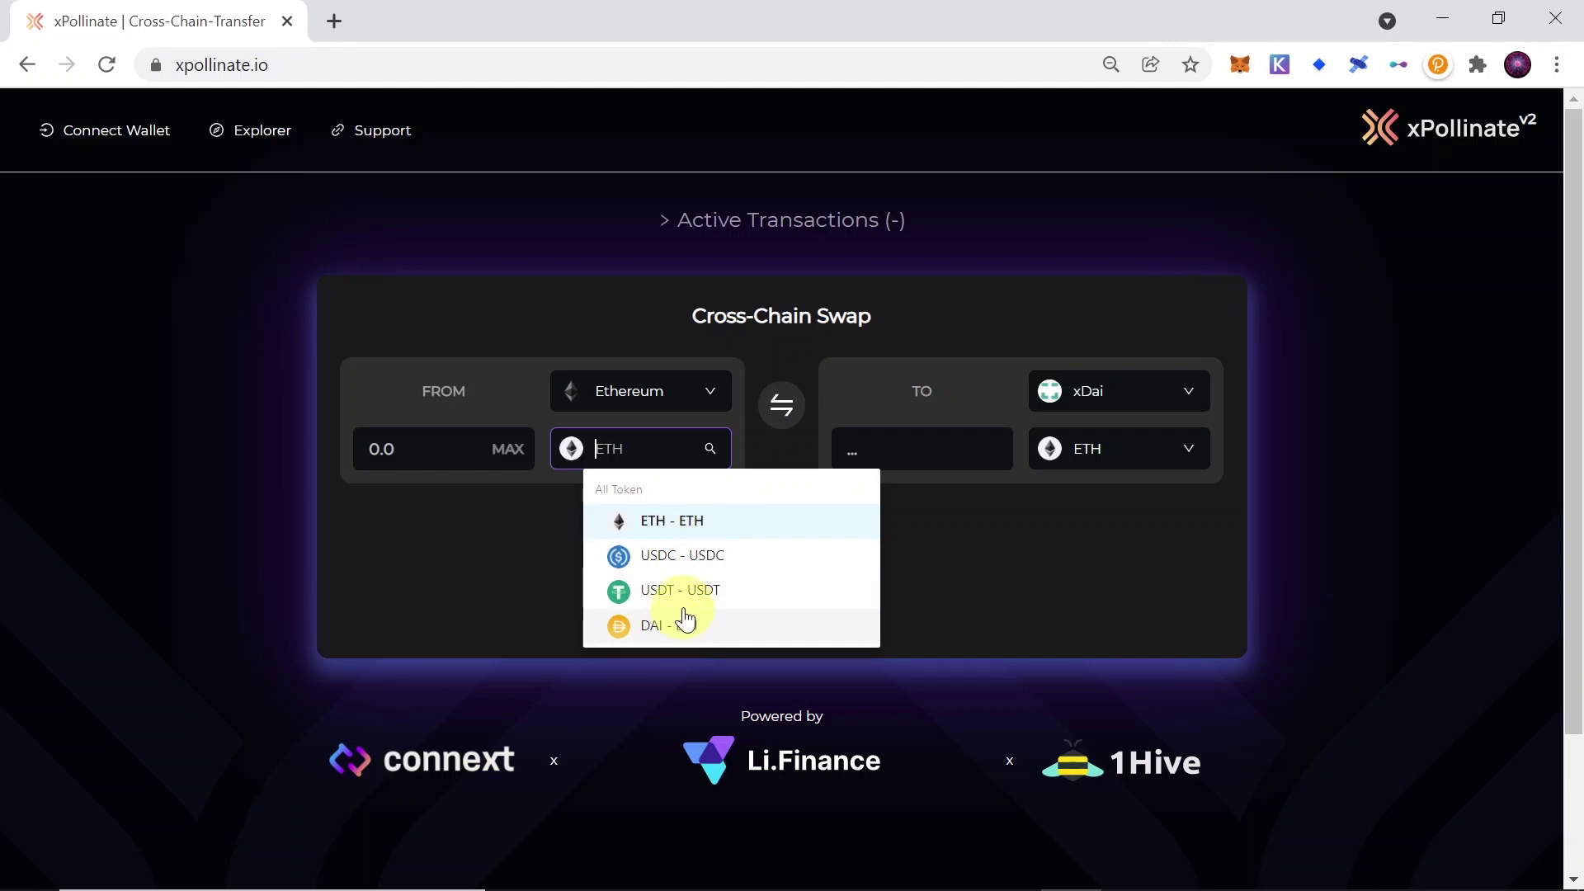
{"action": "left_click", "coordinate": [689, 403]}
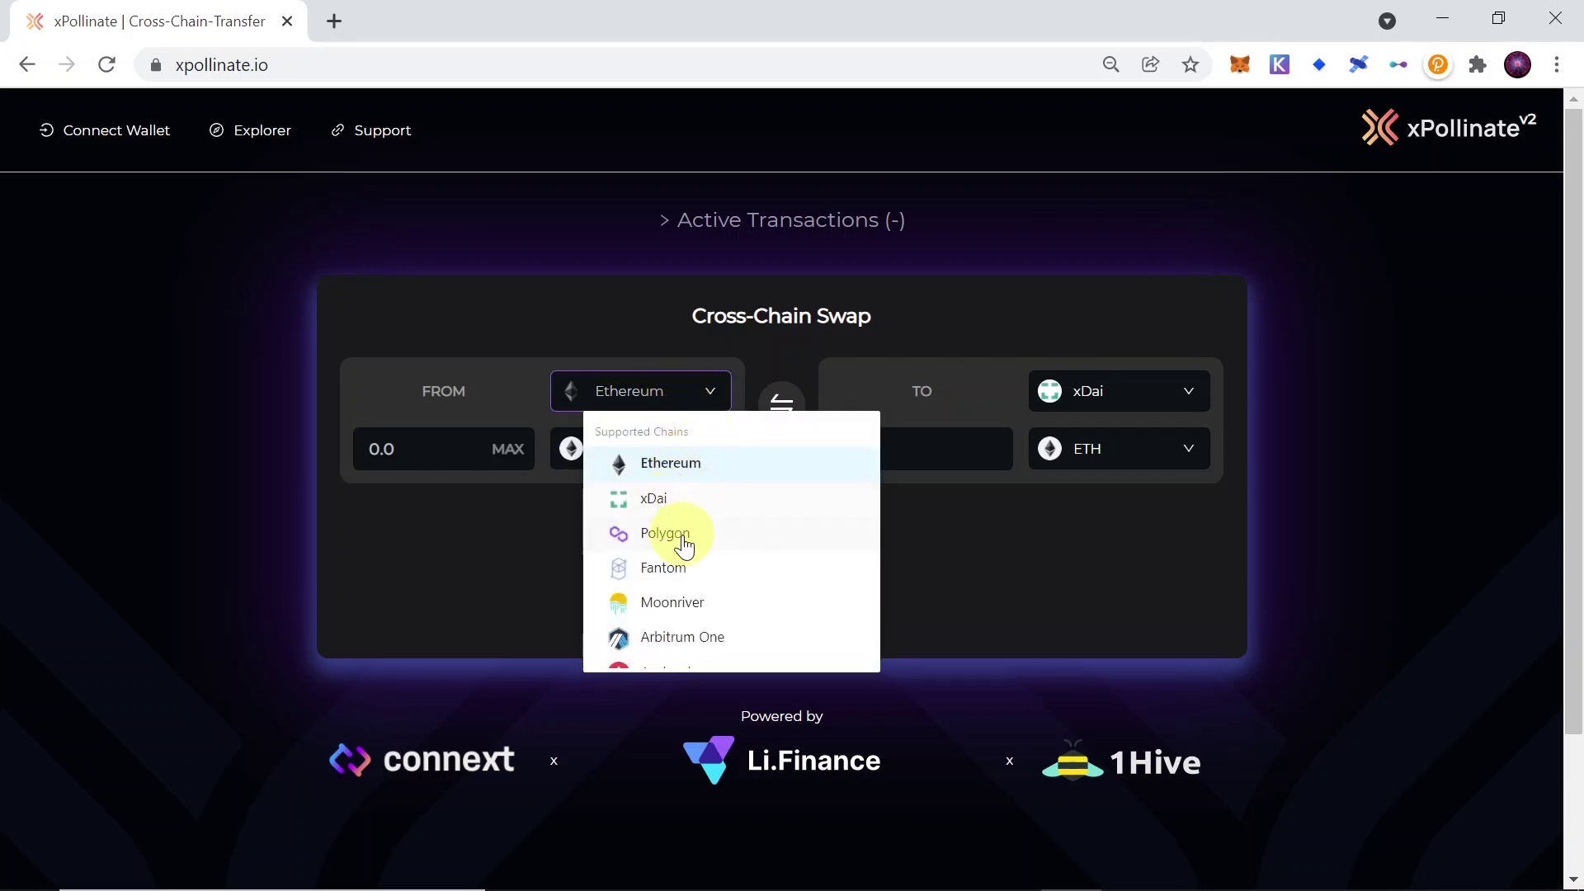
{"action": "scroll", "coordinate": [690, 573], "scroll_direction": "down", "scroll_amount": 1}
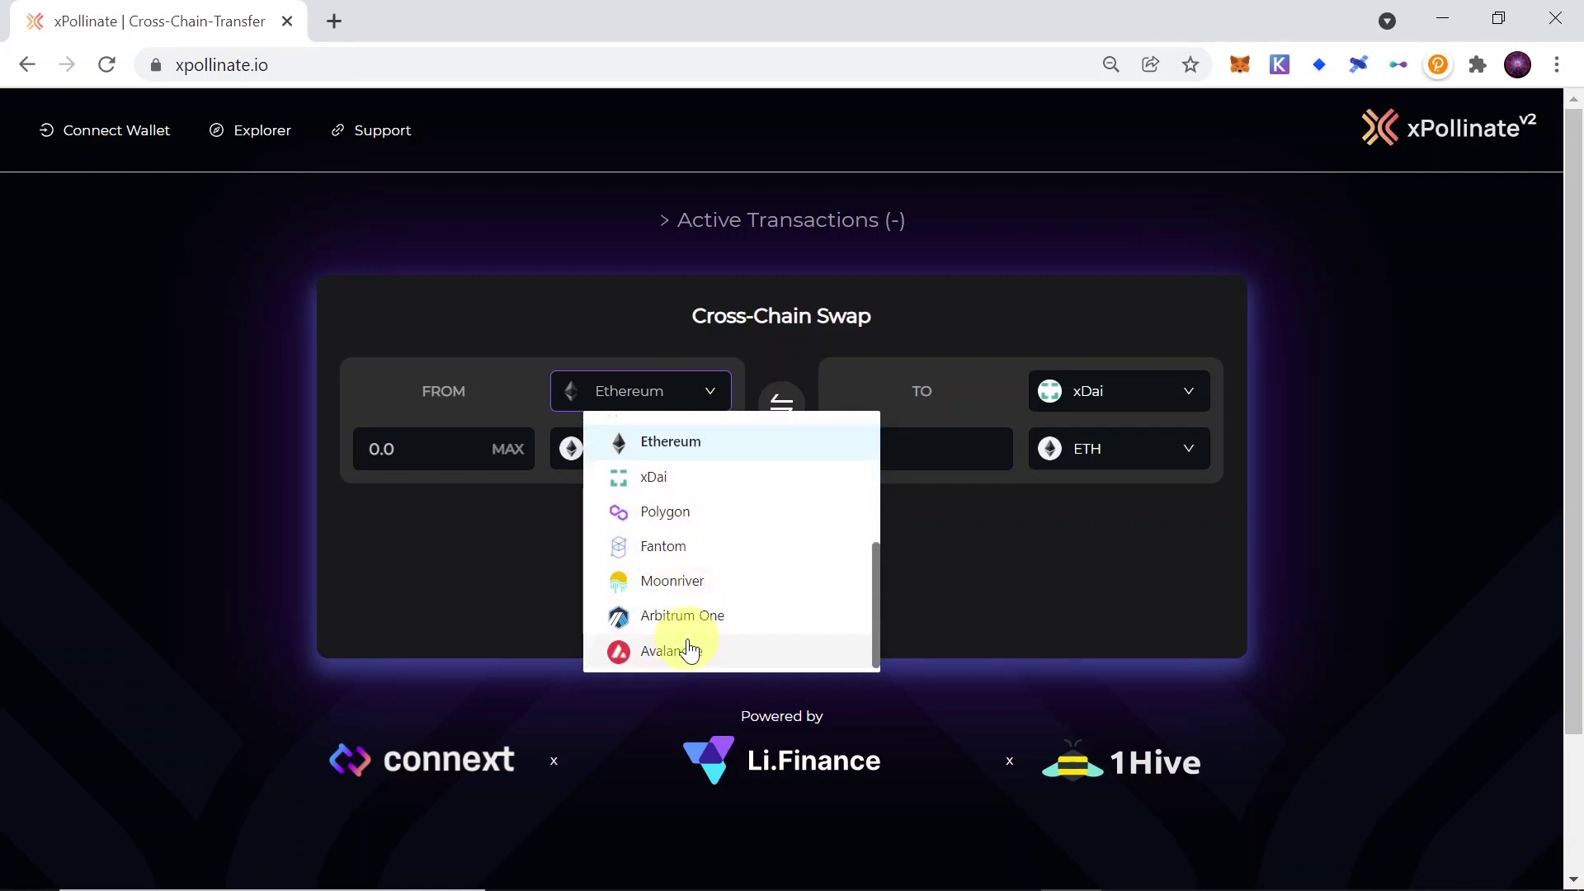
{"action": "left_click", "coordinate": [937, 565]}
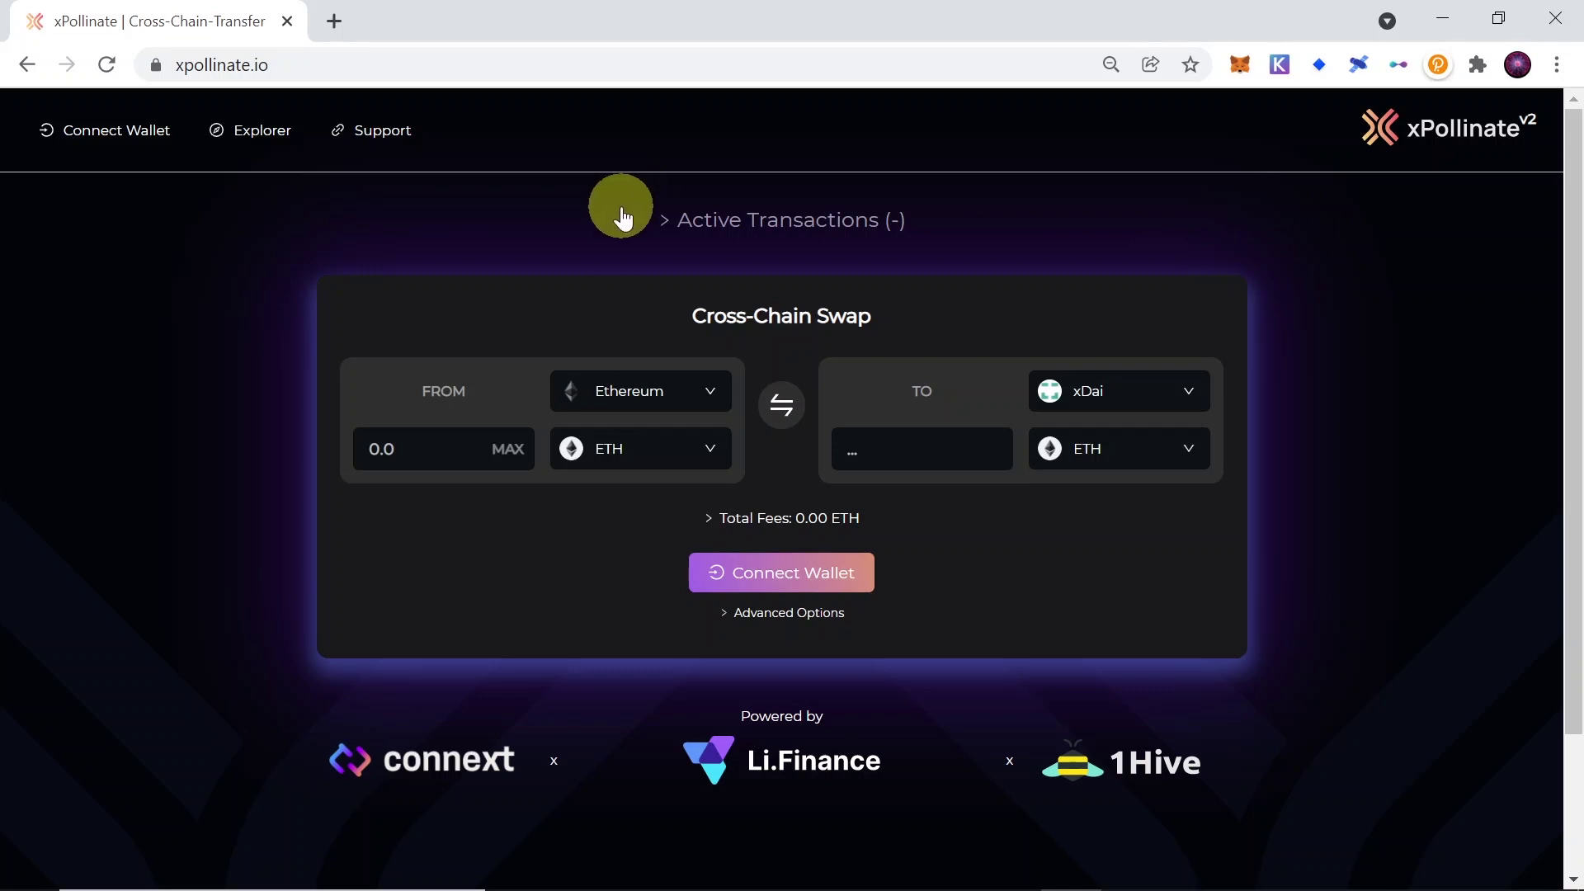
- Connect the MetaMask account to xPollinate on Fantom, showing 0.1124 ETH
{"action": "left_click", "coordinate": [763, 576]}
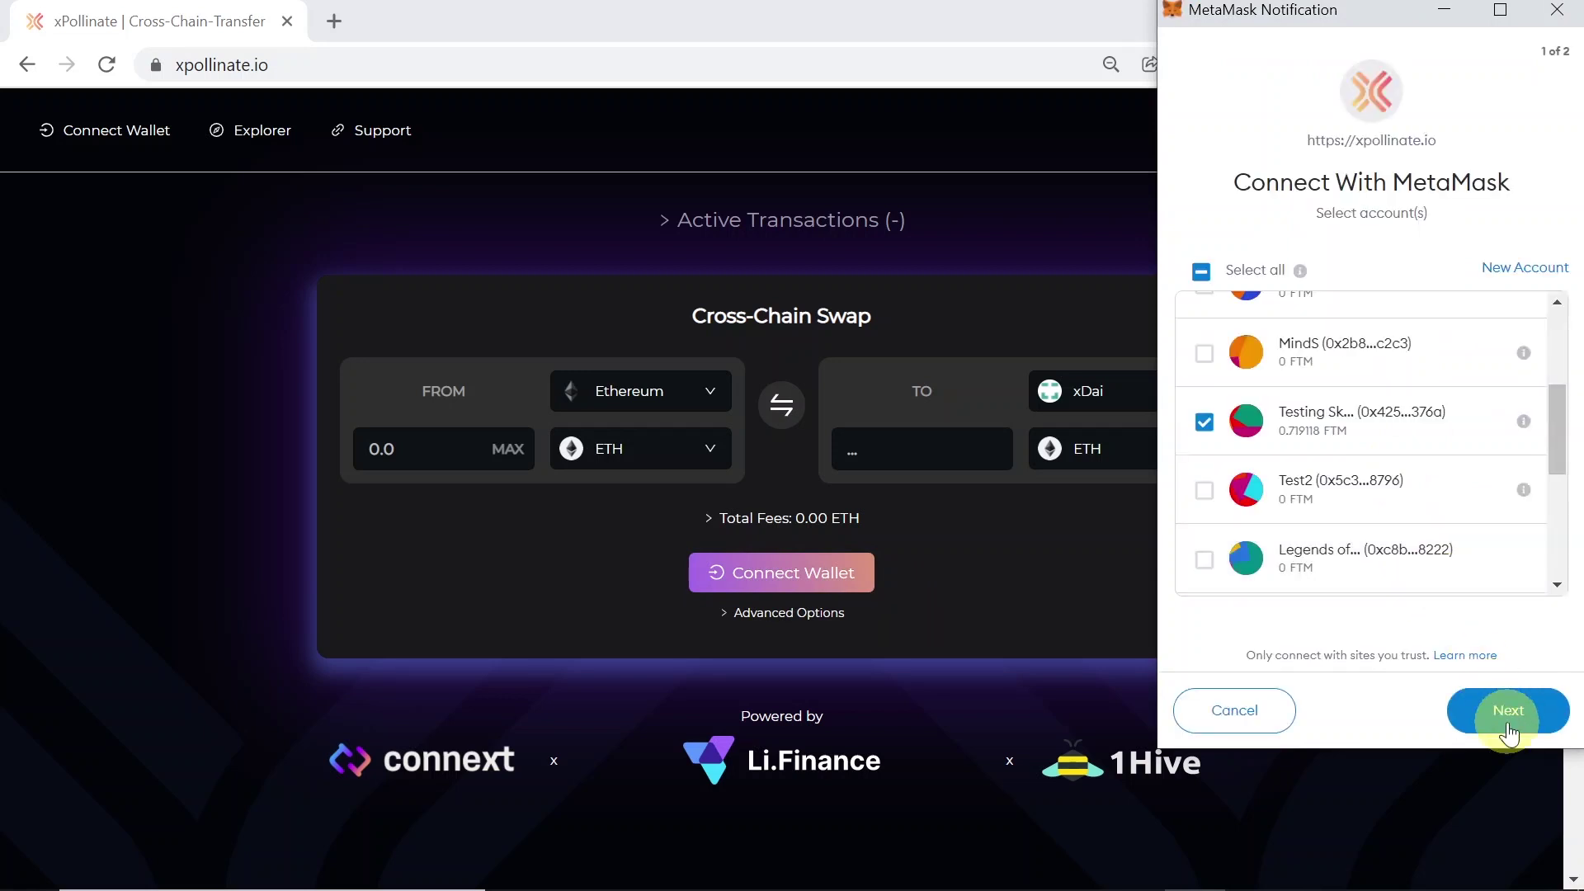
{"action": "left_click", "coordinate": [1506, 709]}
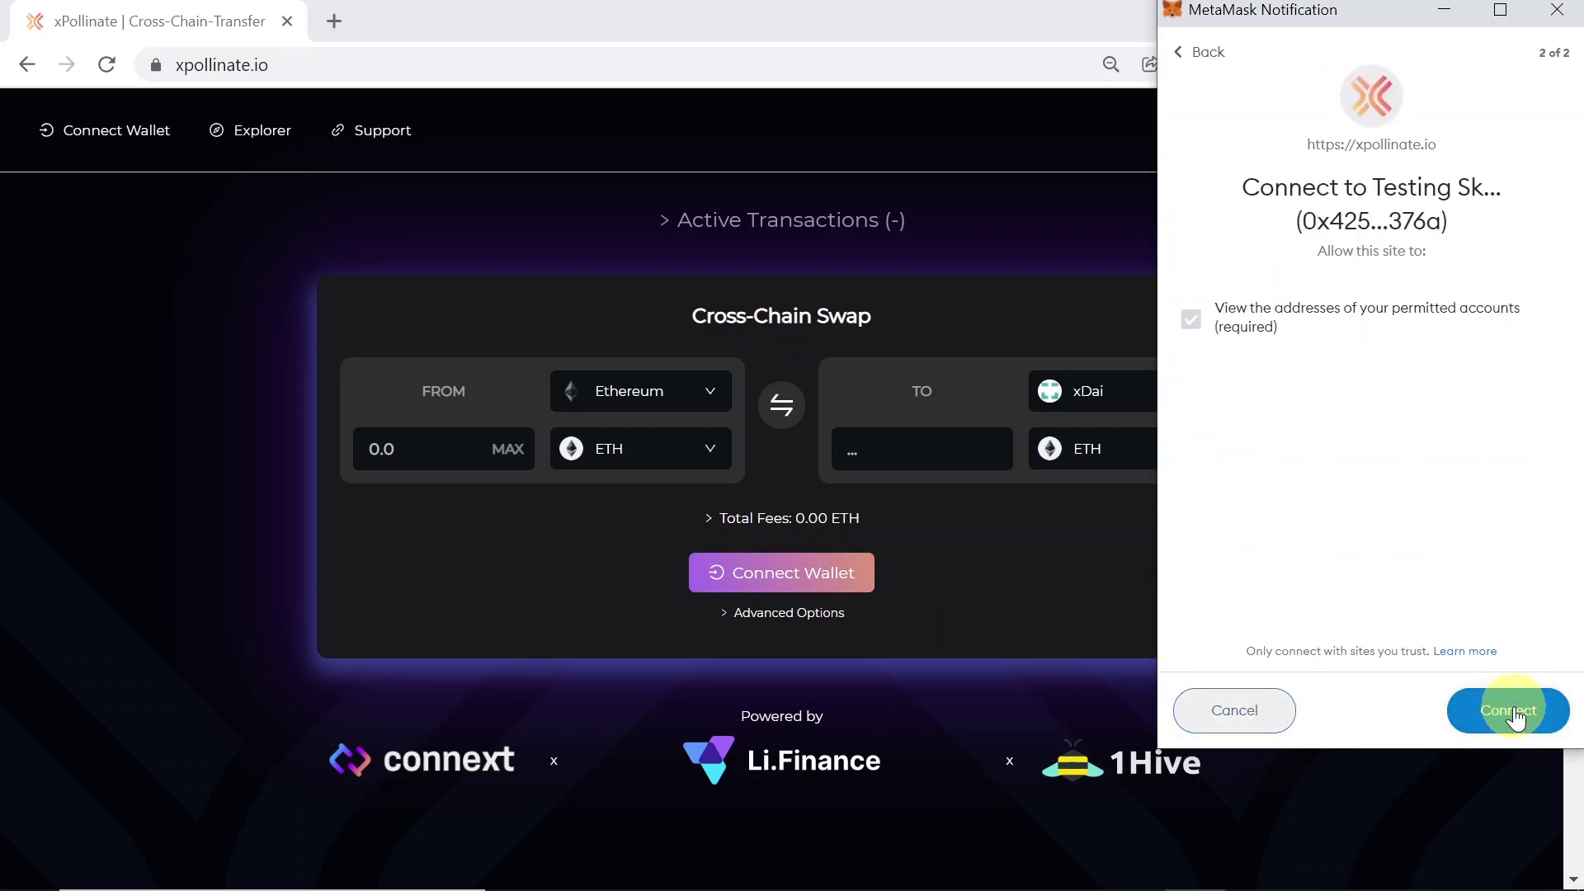
{"action": "left_click", "coordinate": [1509, 713]}
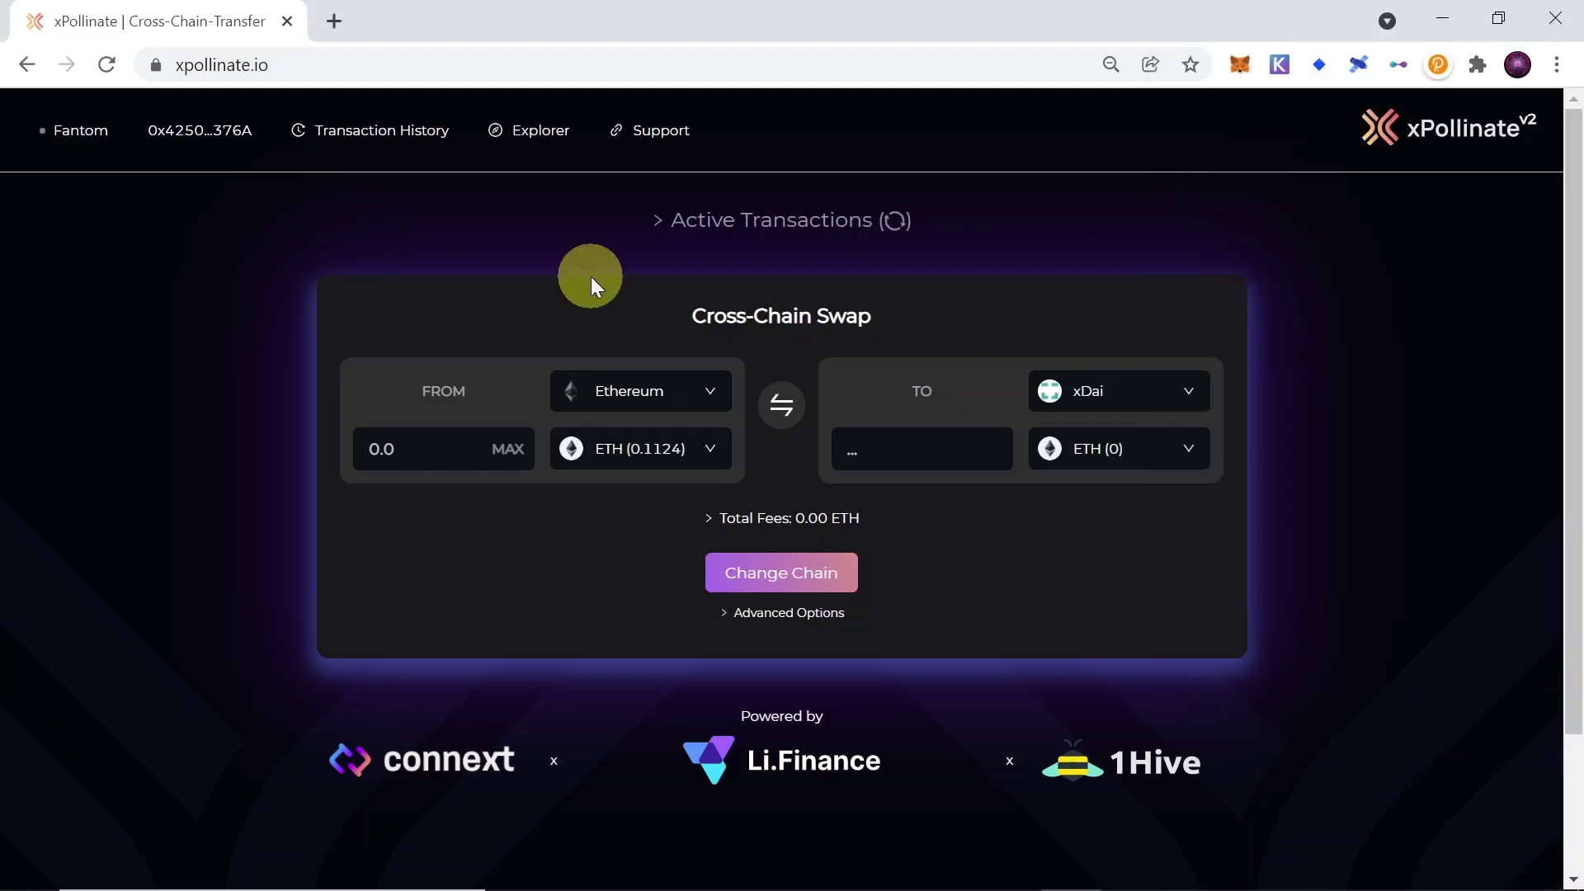
{"action": "left_click", "coordinate": [69, 133]}
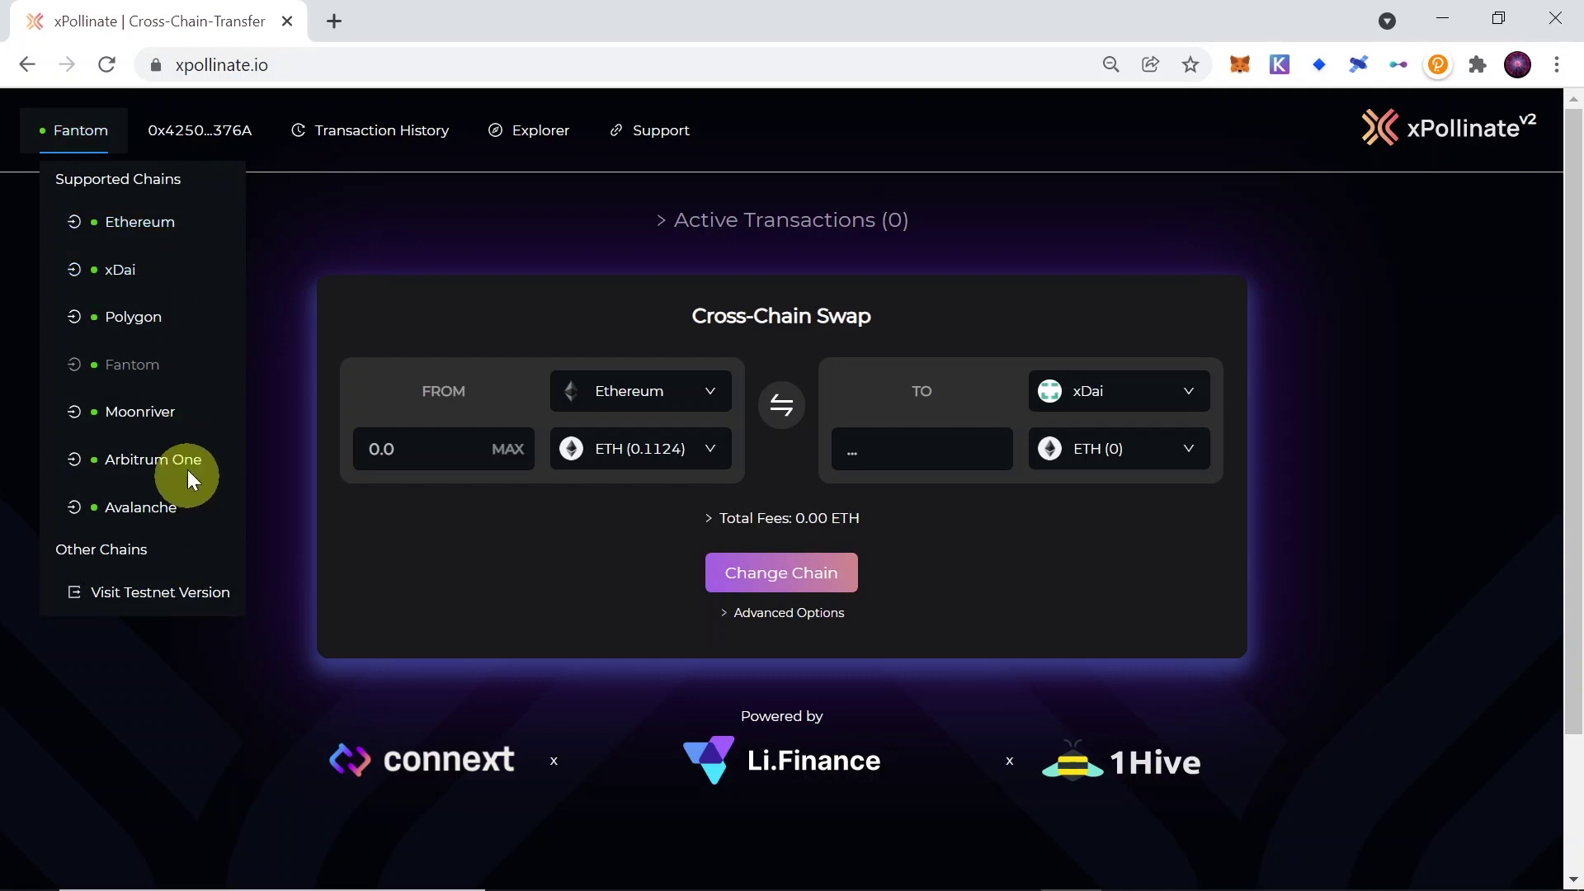
{"action": "left_click", "coordinate": [145, 323]}
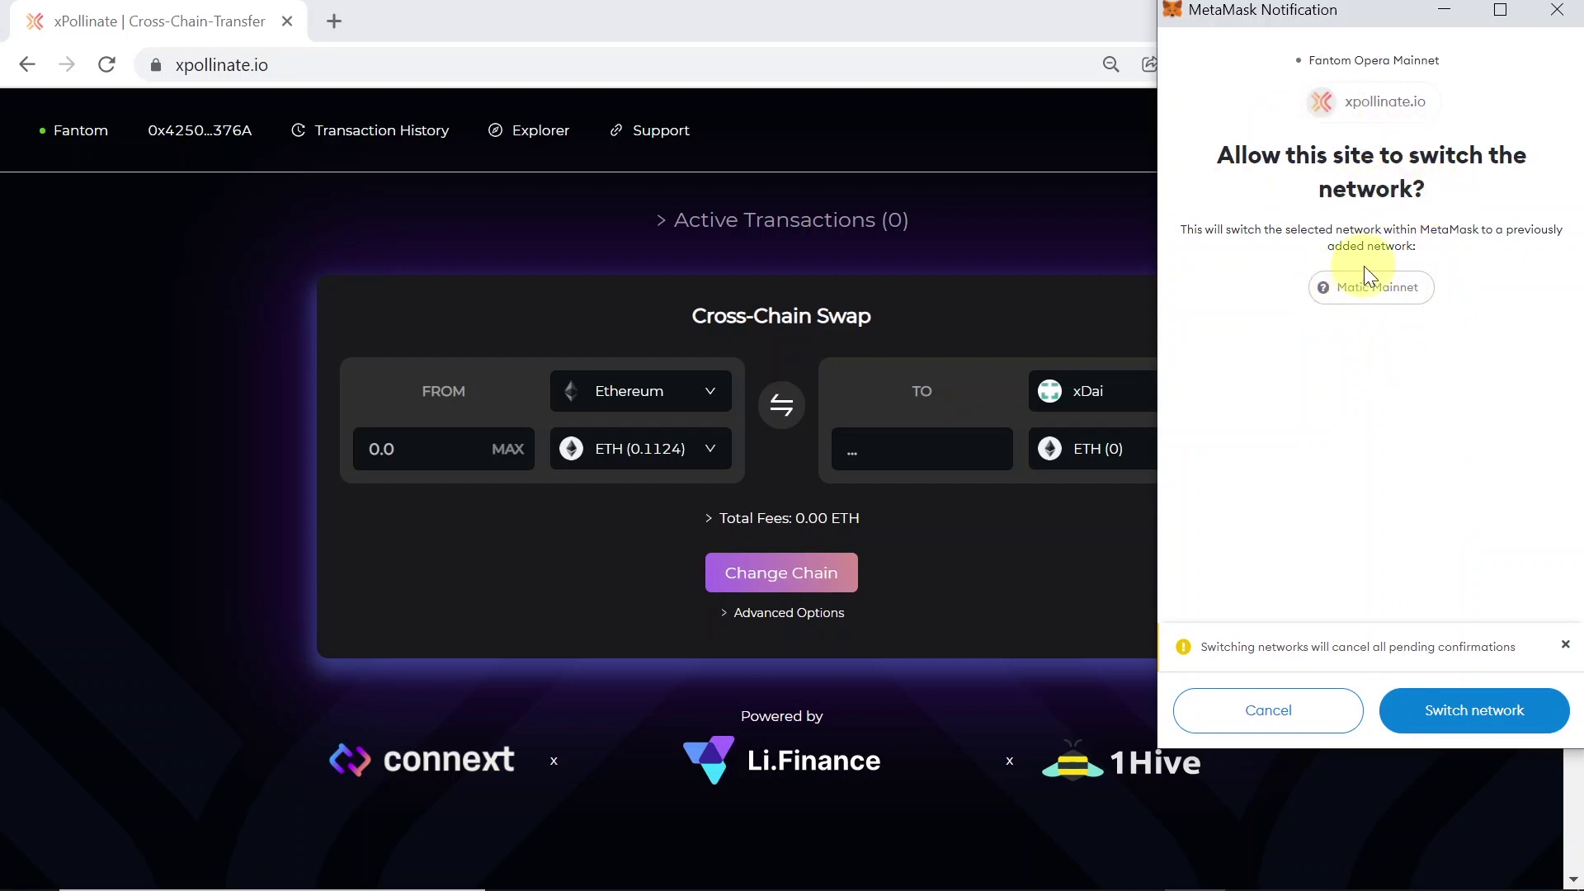
{"action": "left_click", "coordinate": [1489, 714]}
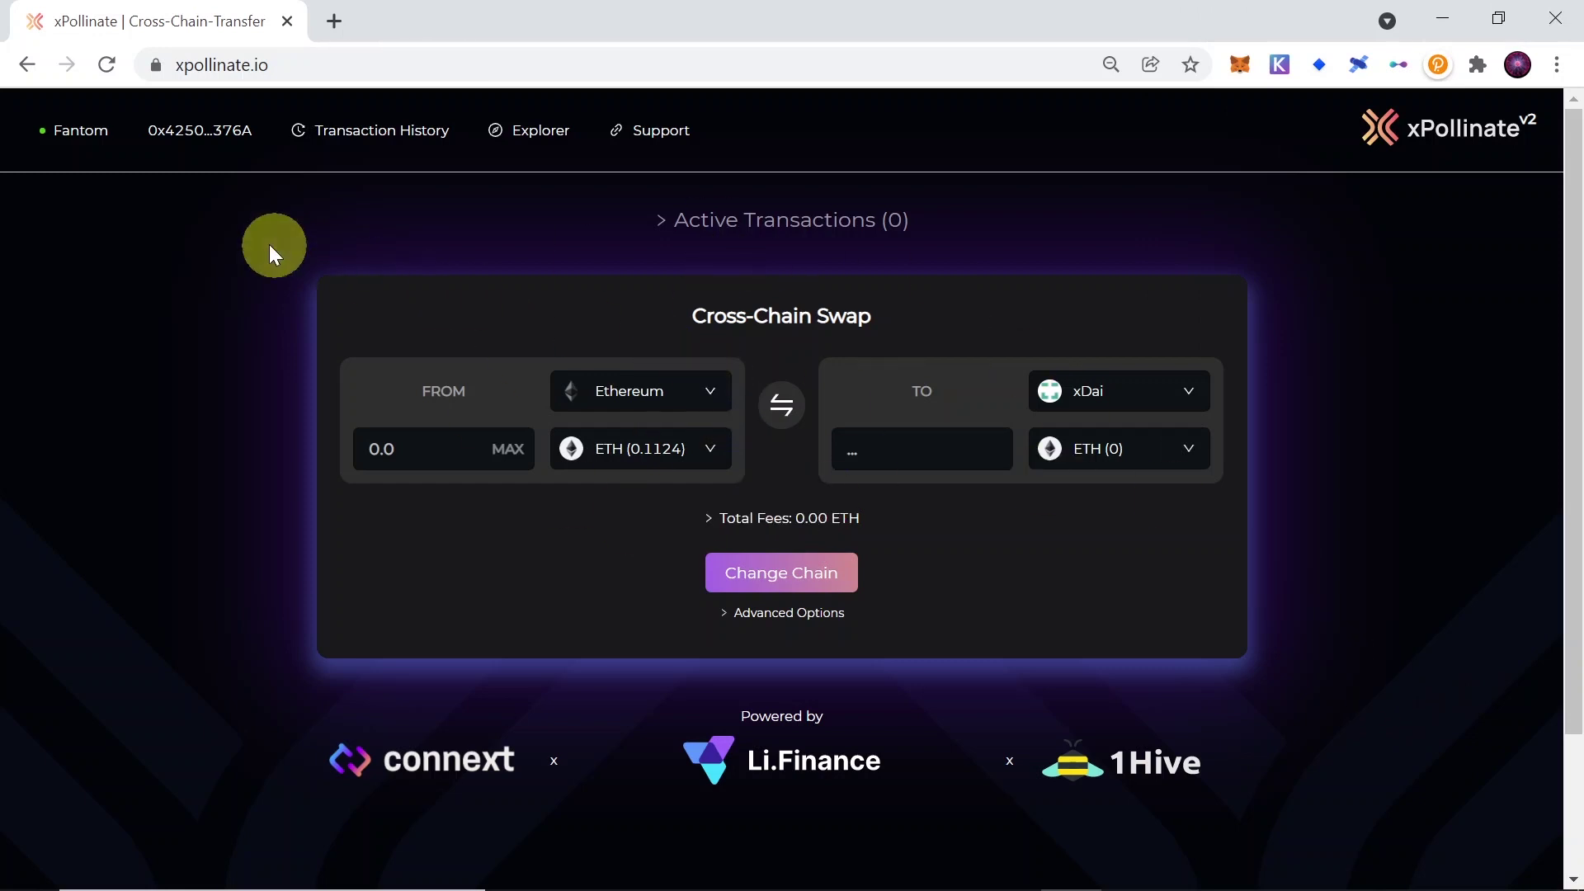
{"action": "left_click", "coordinate": [84, 140]}
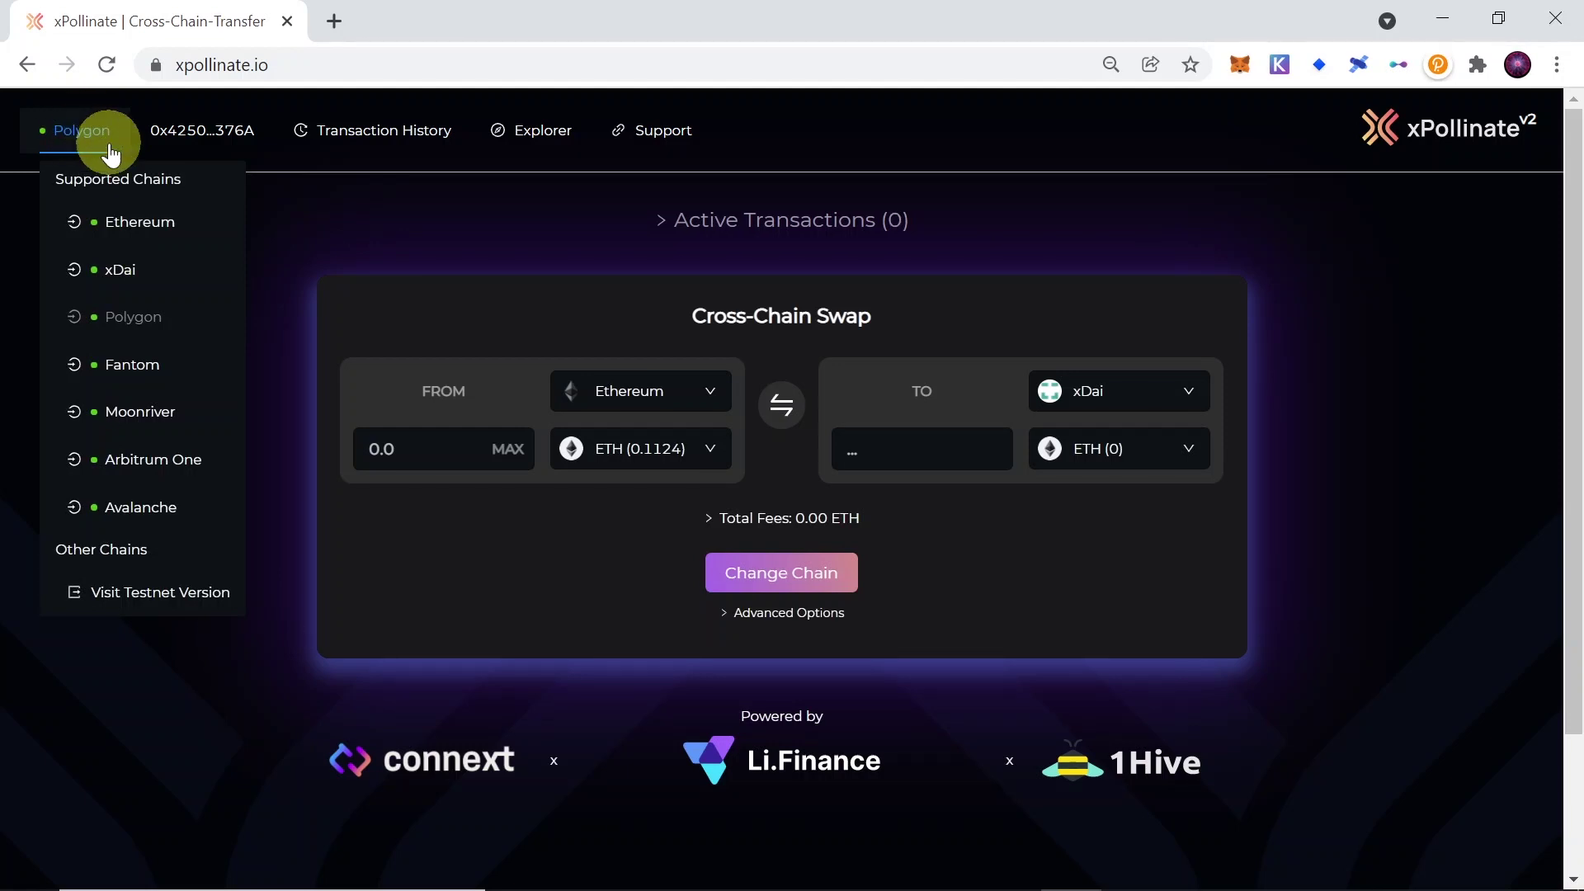
{"action": "left_click", "coordinate": [142, 367]}
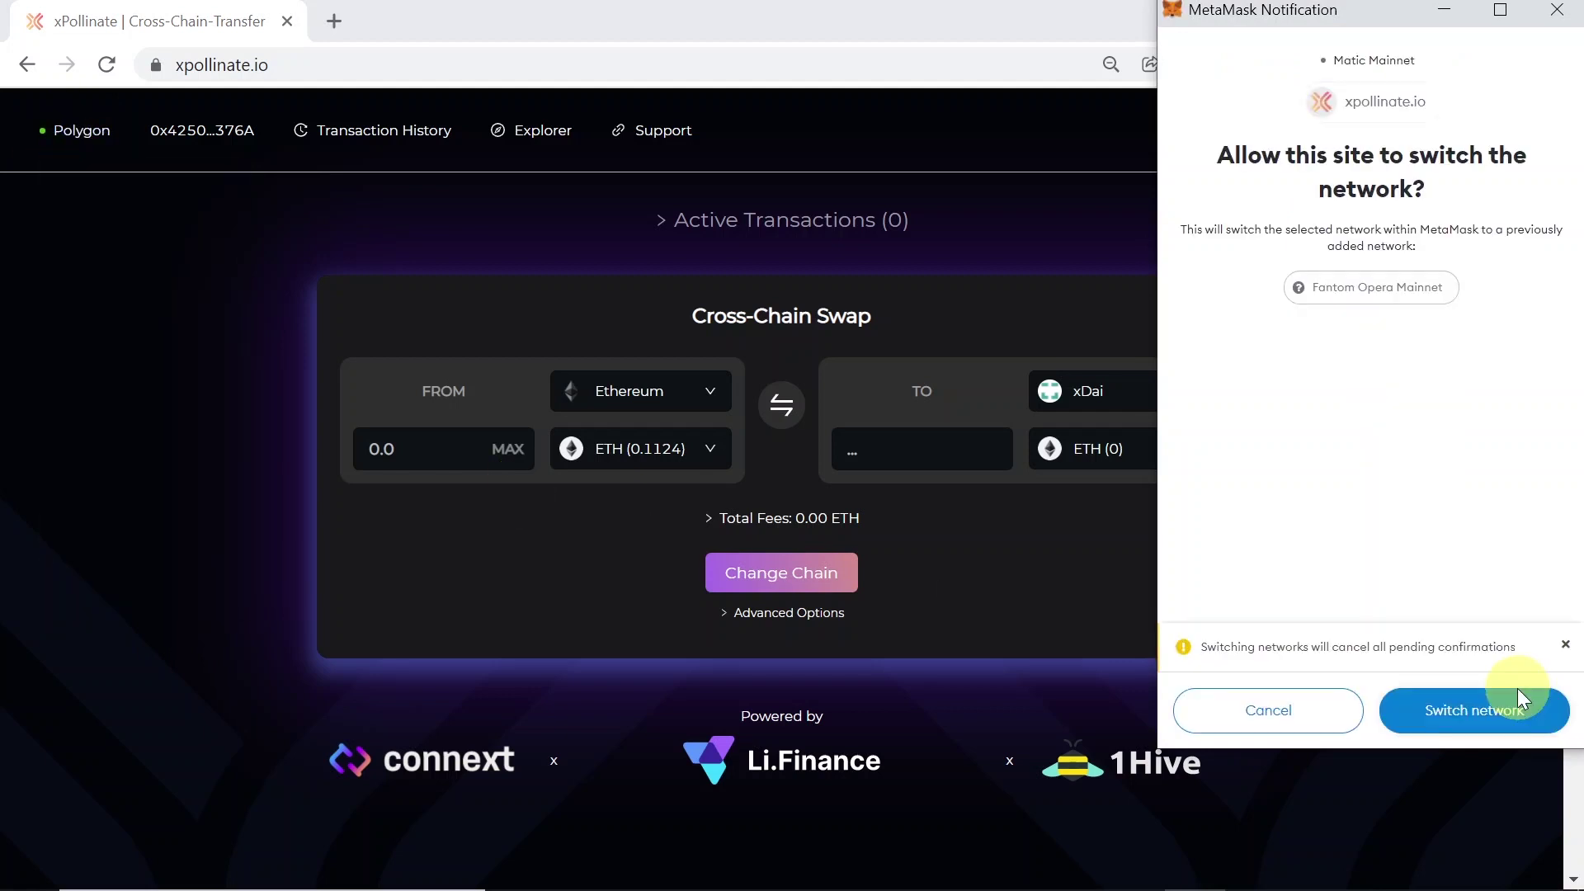
{"action": "left_click", "coordinate": [1468, 719]}
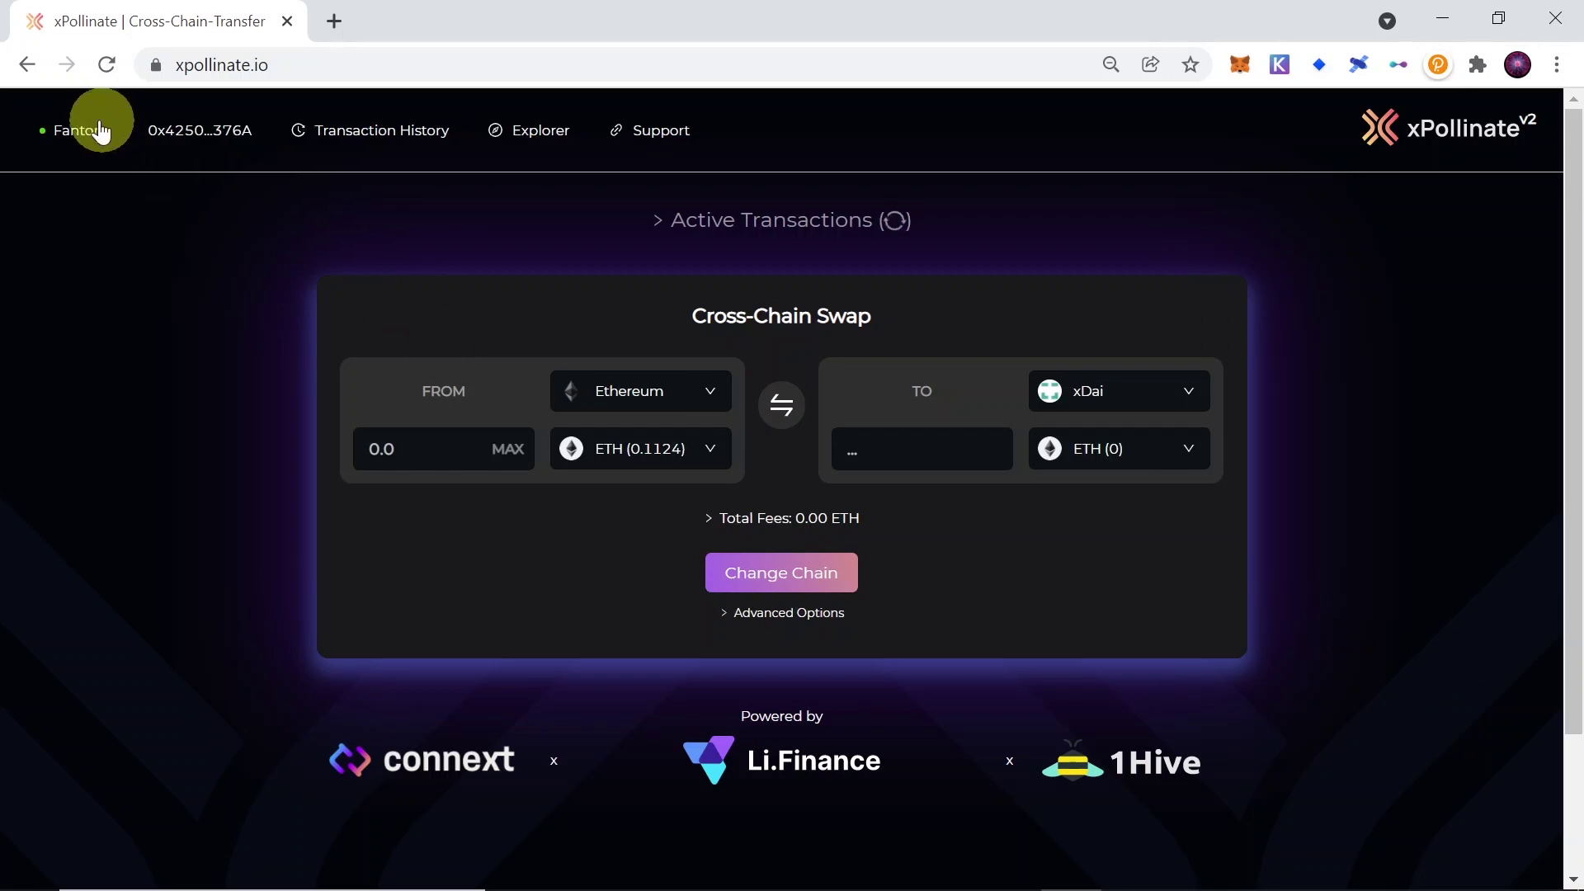
{"action": "mouse_move", "coordinate": [99, 130]}
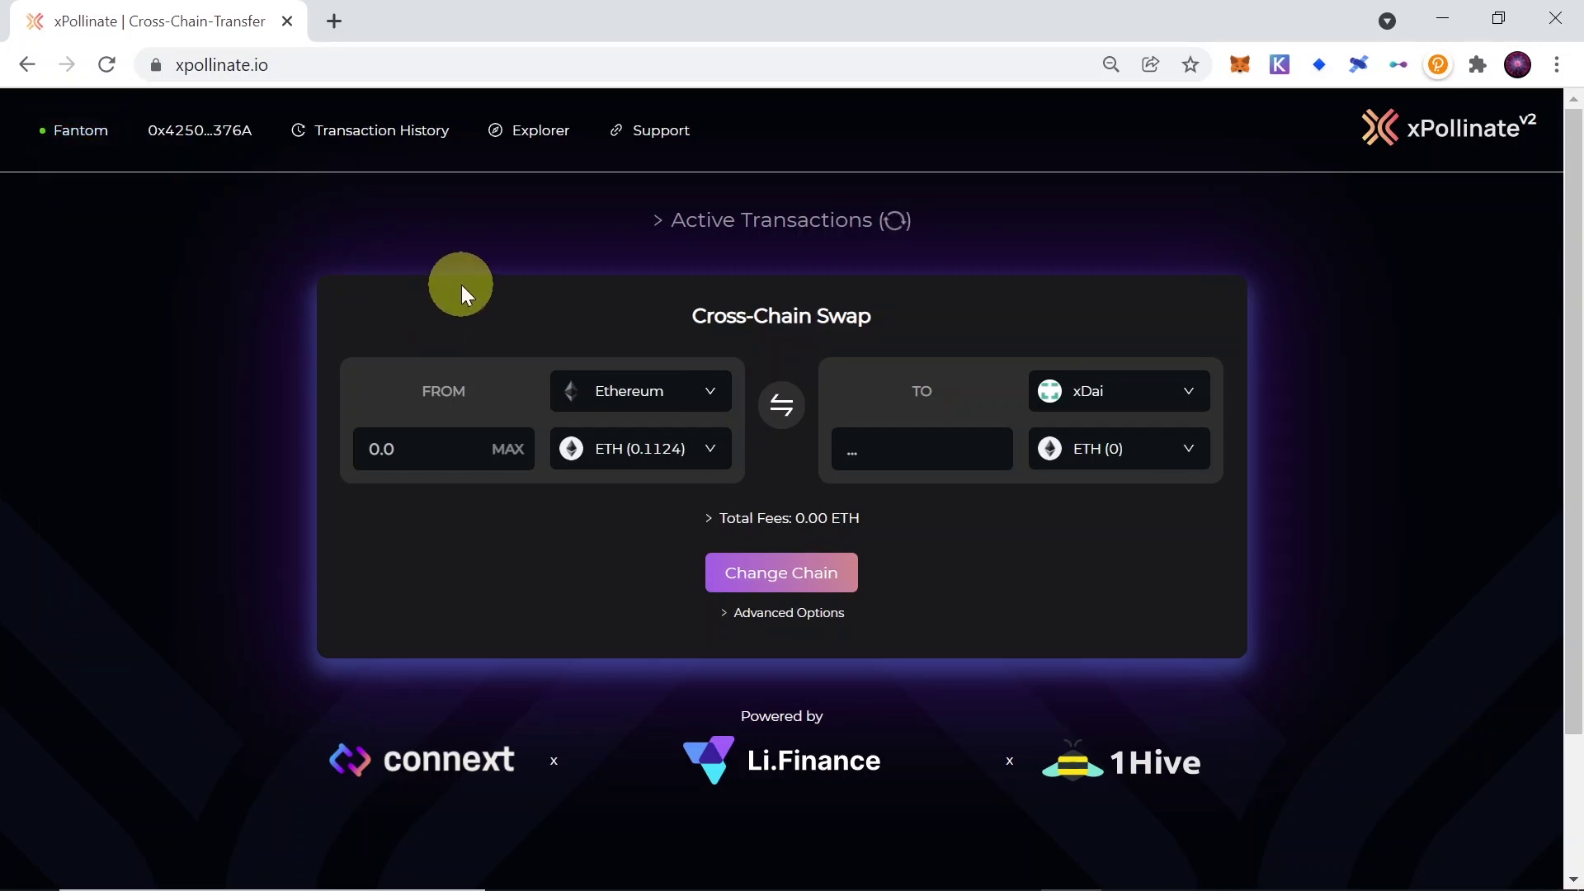
- Set the source chain to Fantom and the token to USDC
{"action": "left_click", "coordinate": [676, 400]}
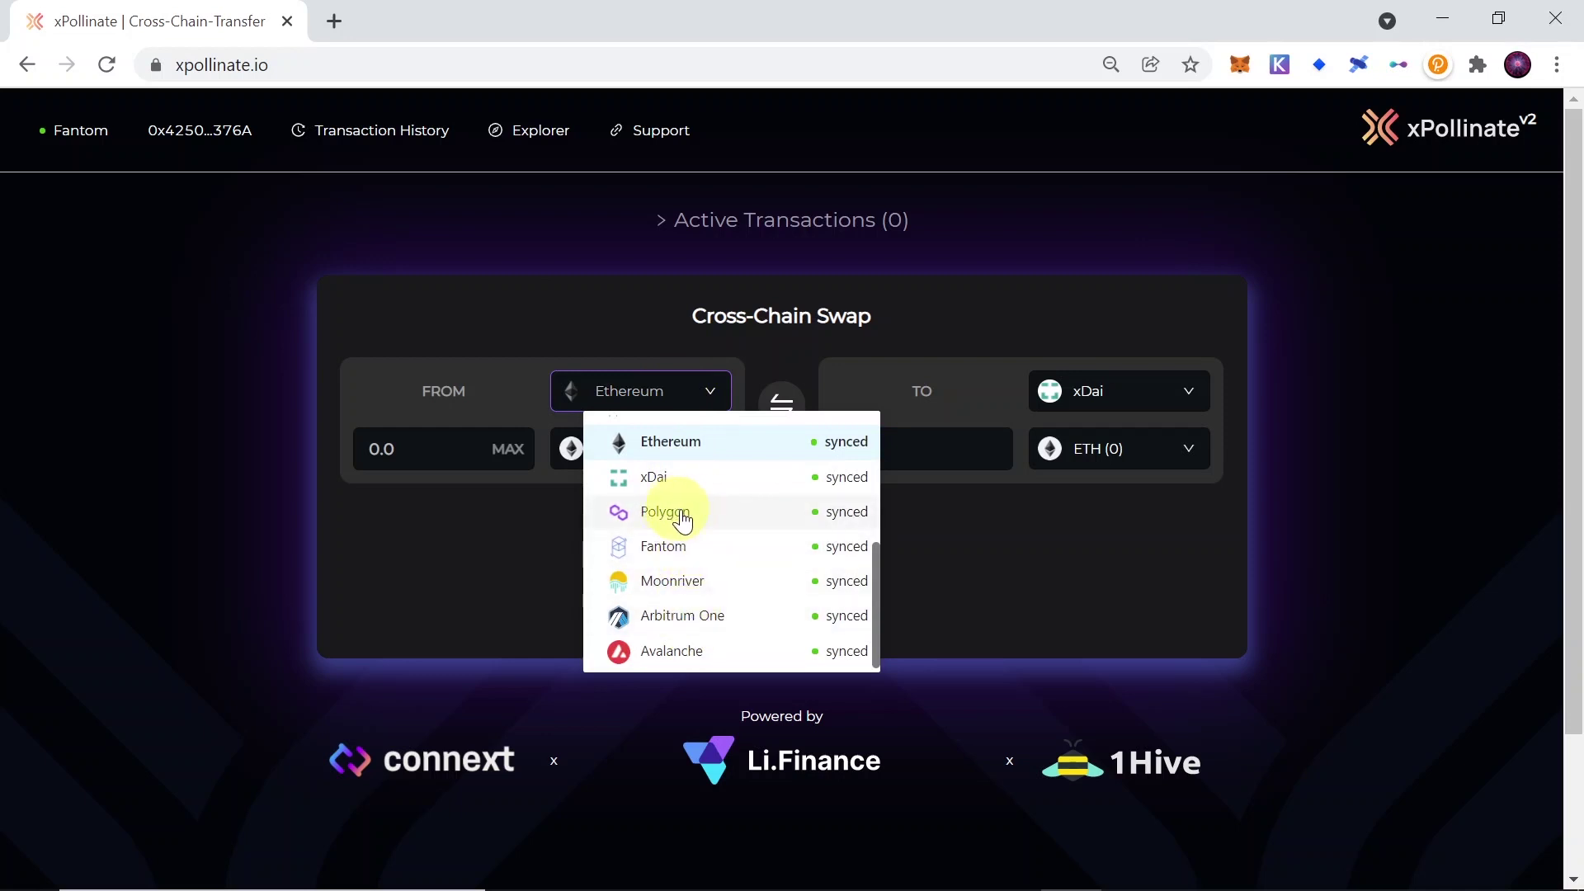
{"action": "left_click", "coordinate": [679, 551]}
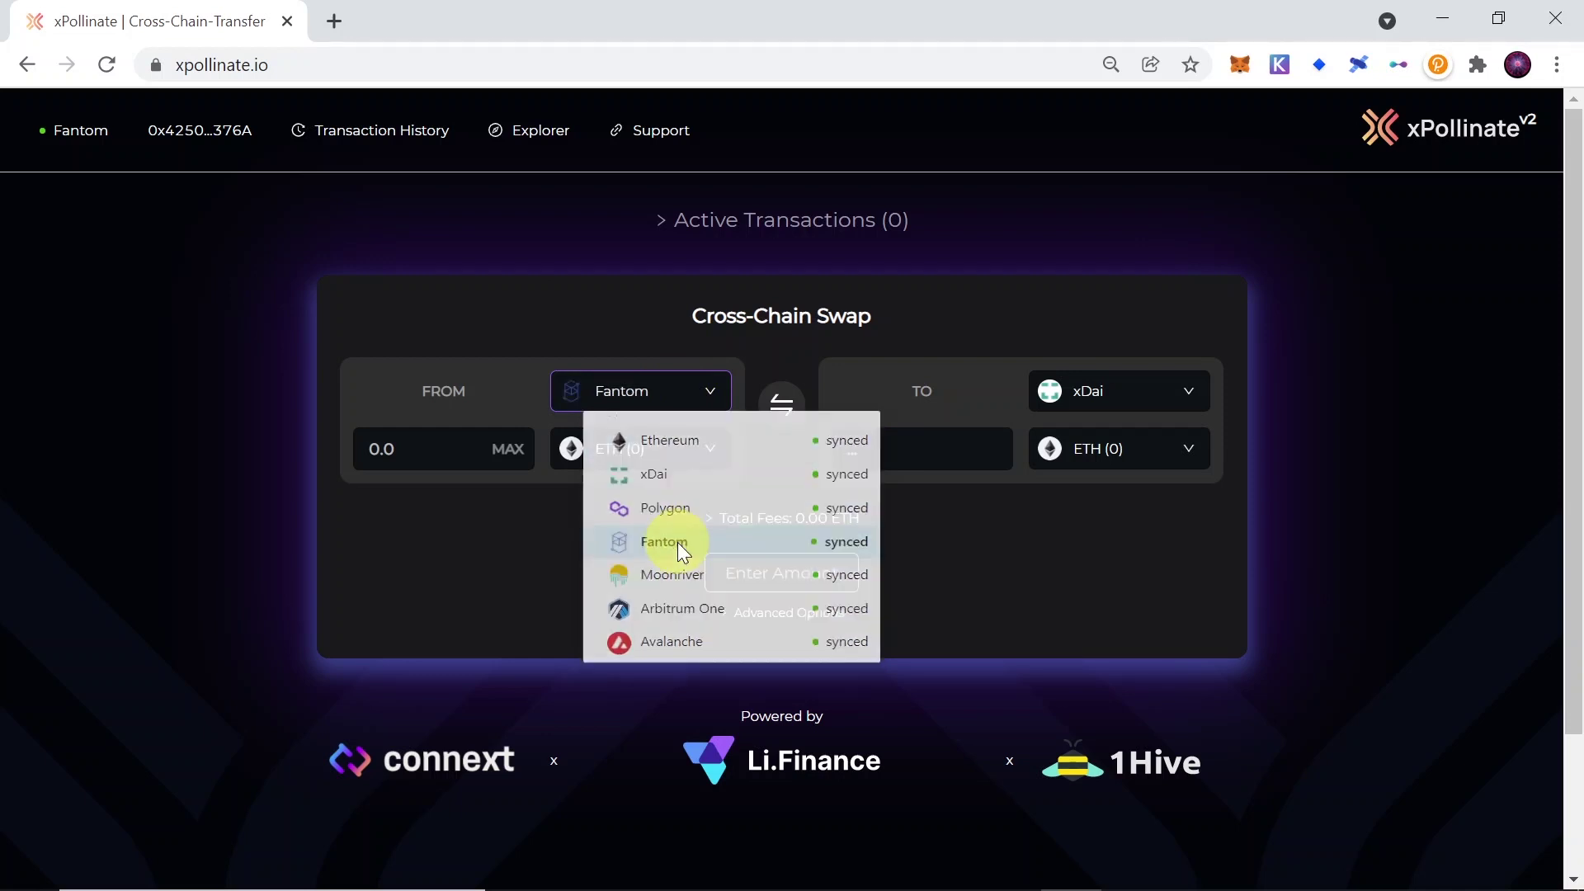
{"action": "left_click", "coordinate": [648, 450]}
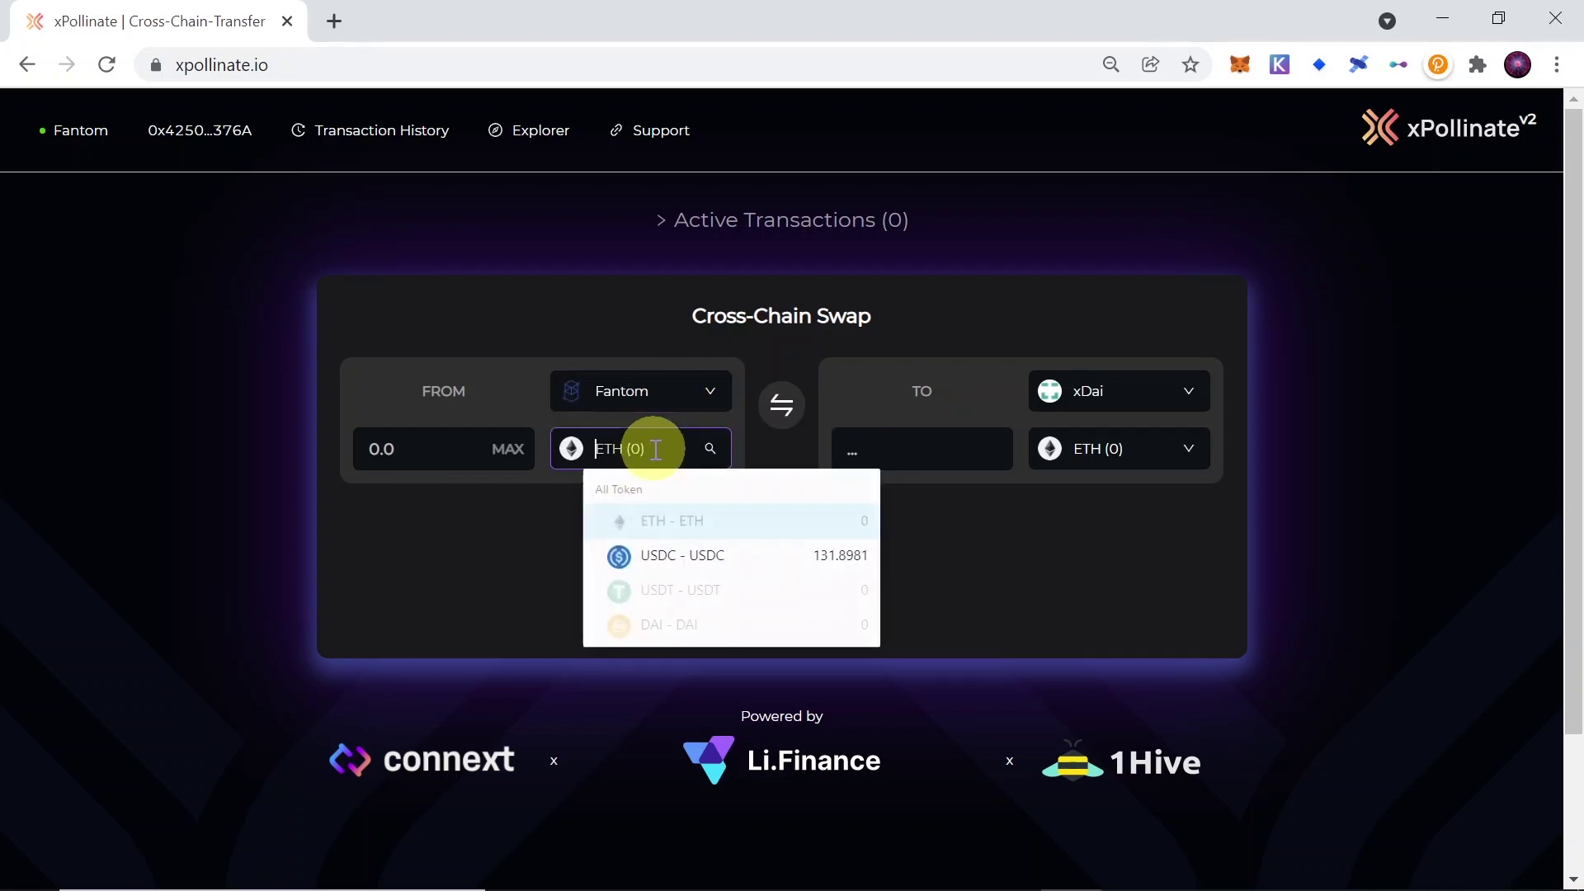
{"action": "left_click", "coordinate": [685, 555]}
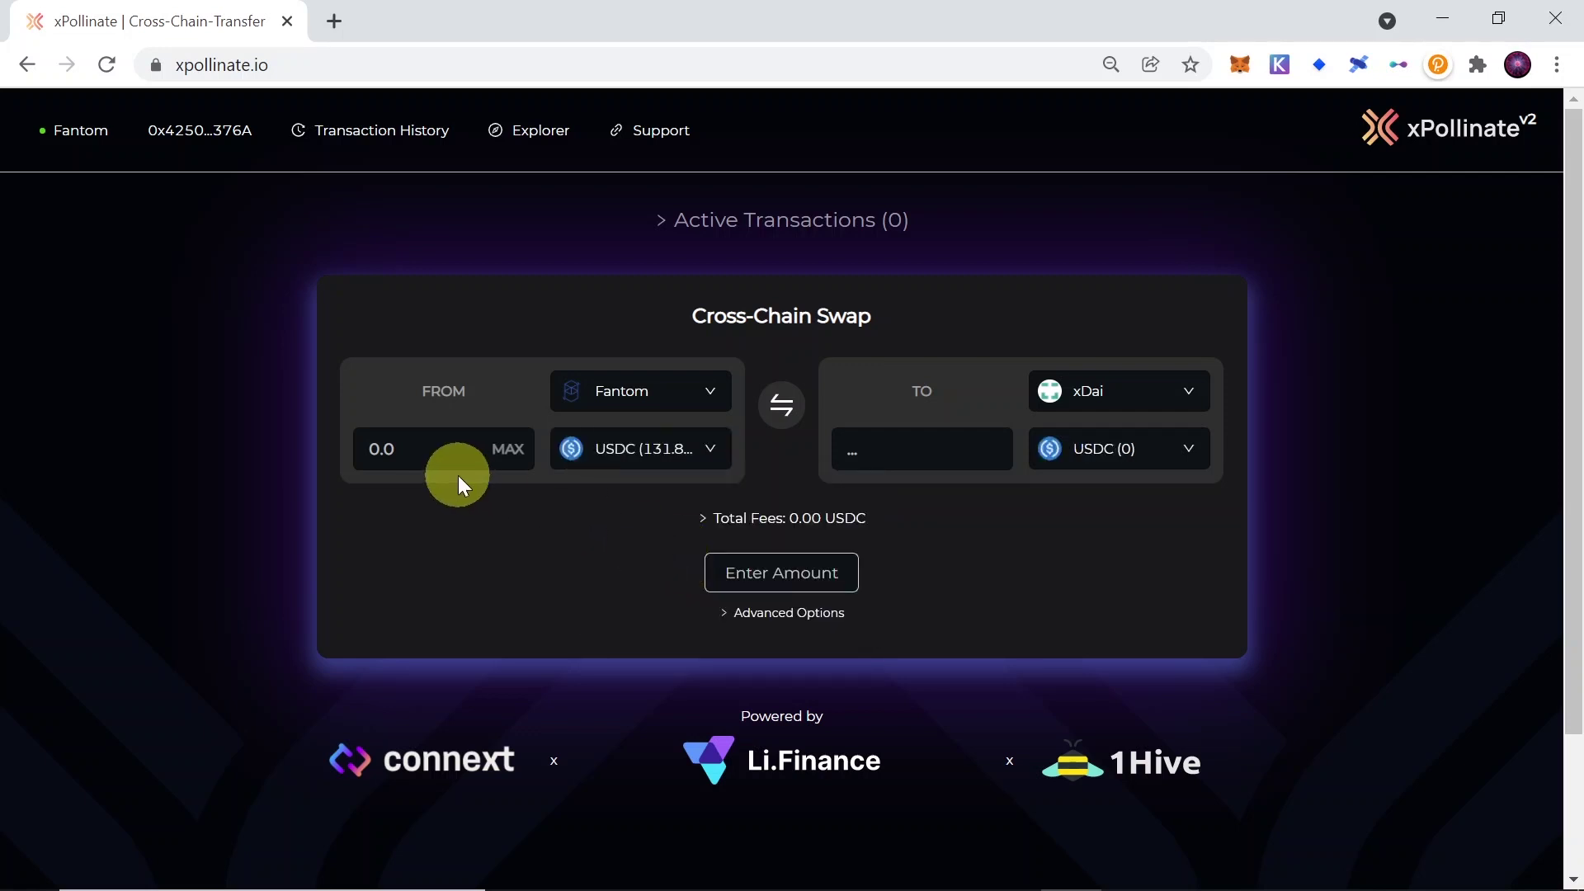
- Fill in the full 131.898121 USDC balance as the send amount
{"action": "left_click", "coordinate": [418, 448]}
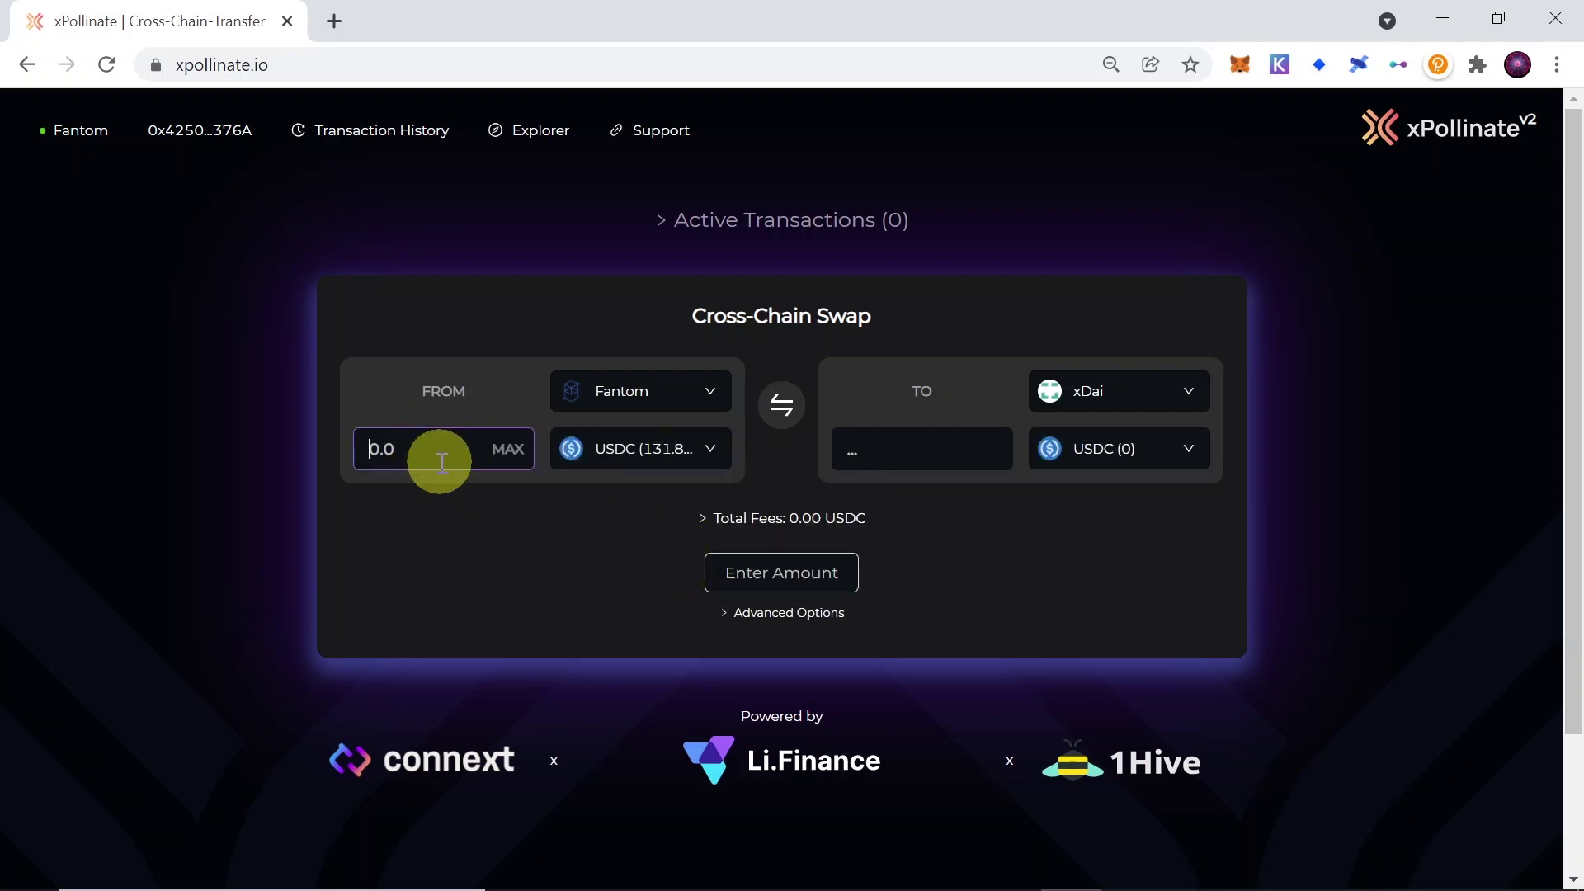
{"action": "type", "text": "131"}
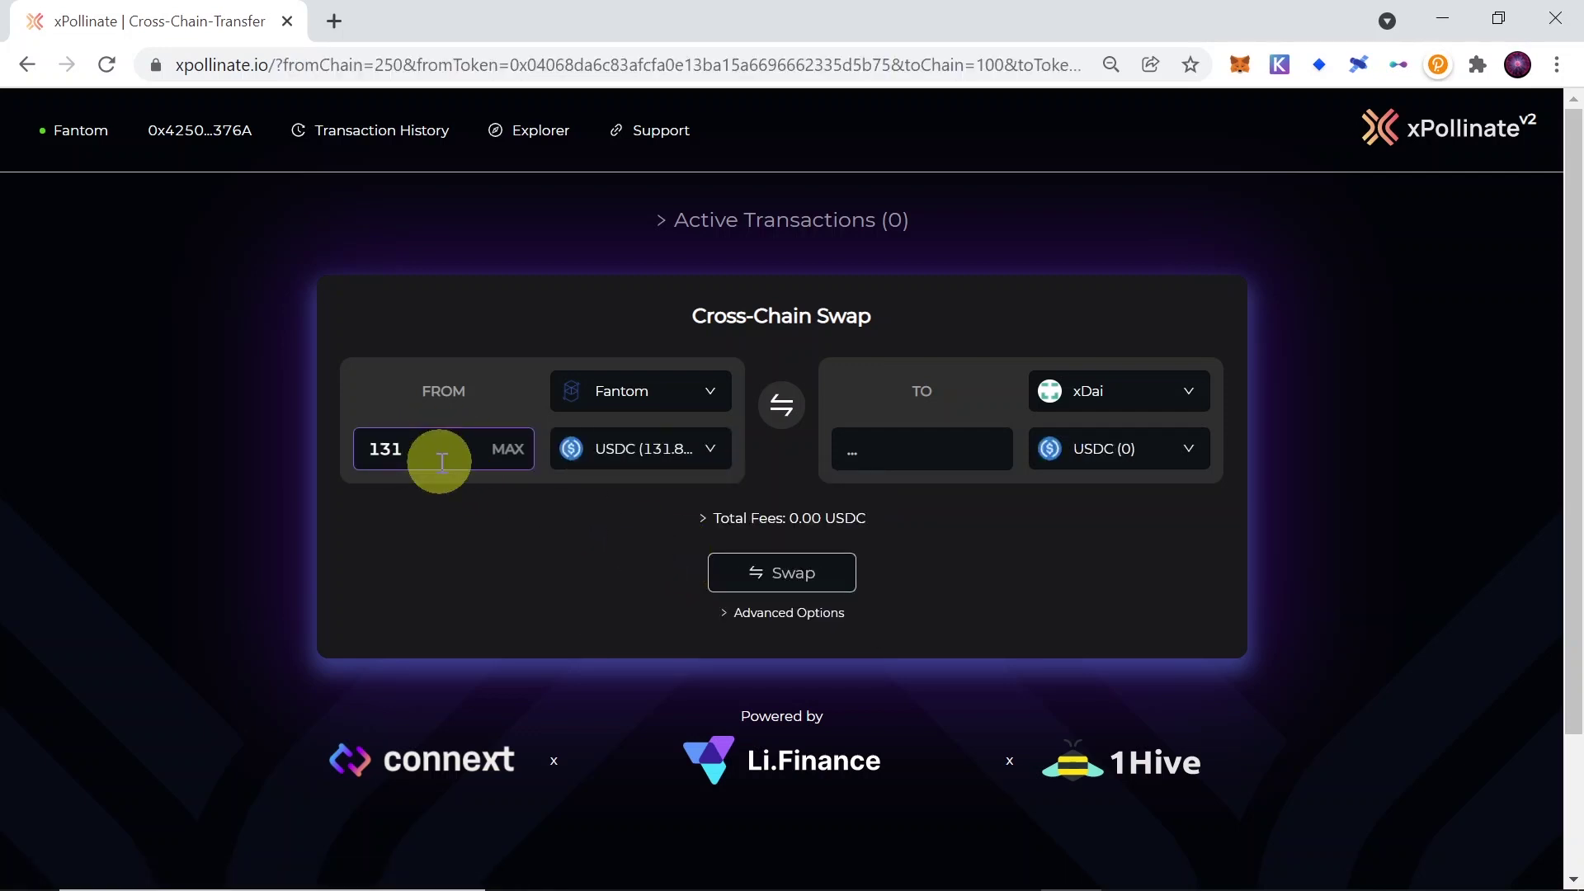
{"action": "type", "text": "3"}
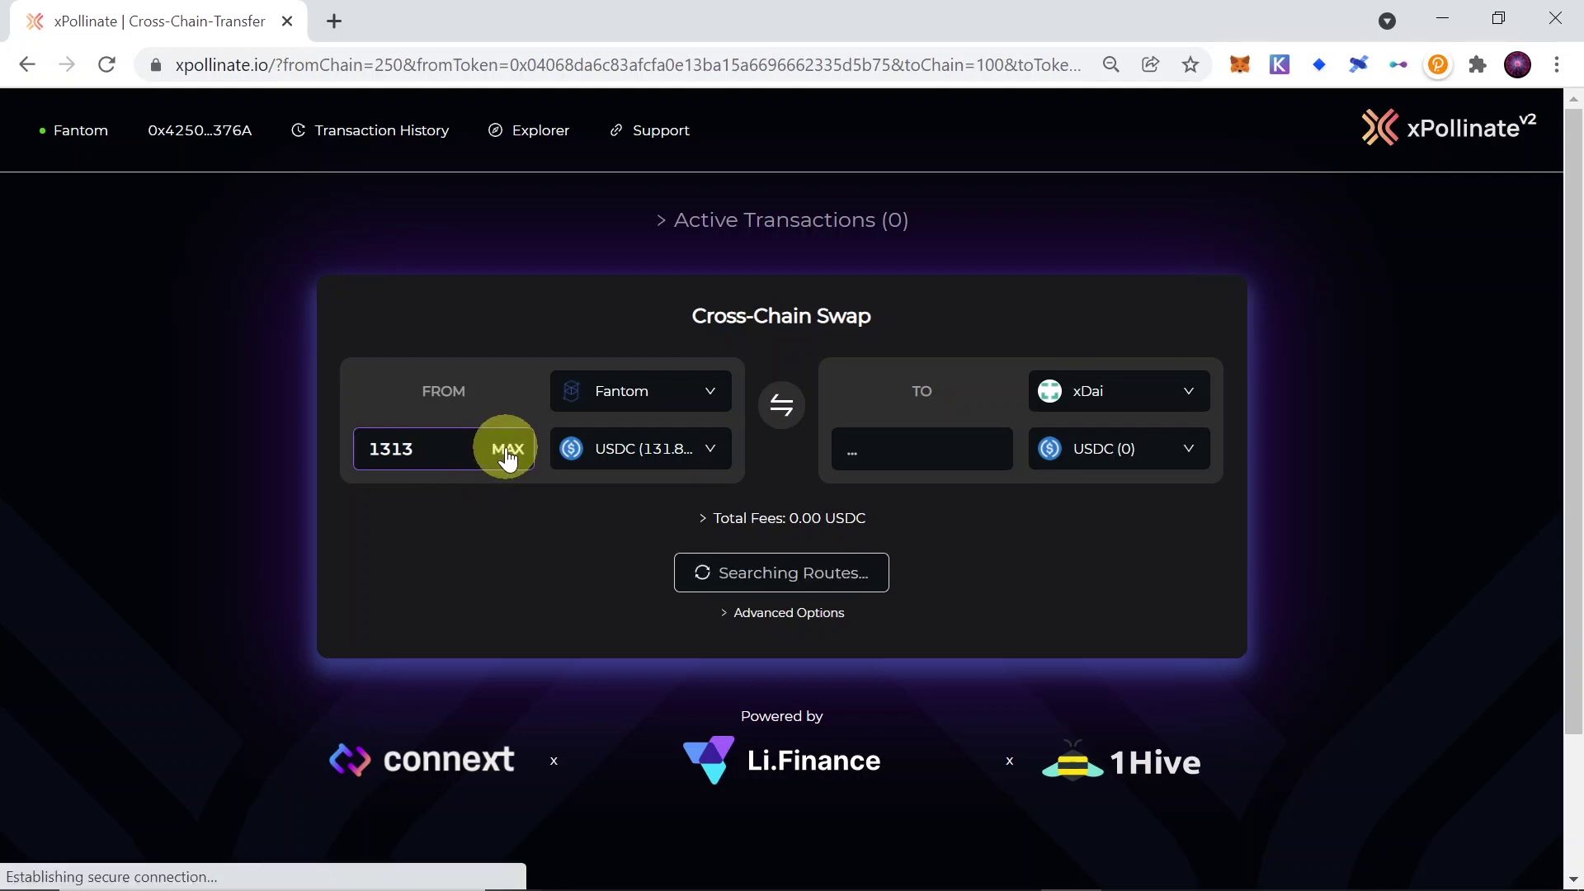
{"action": "left_click", "coordinate": [510, 452]}
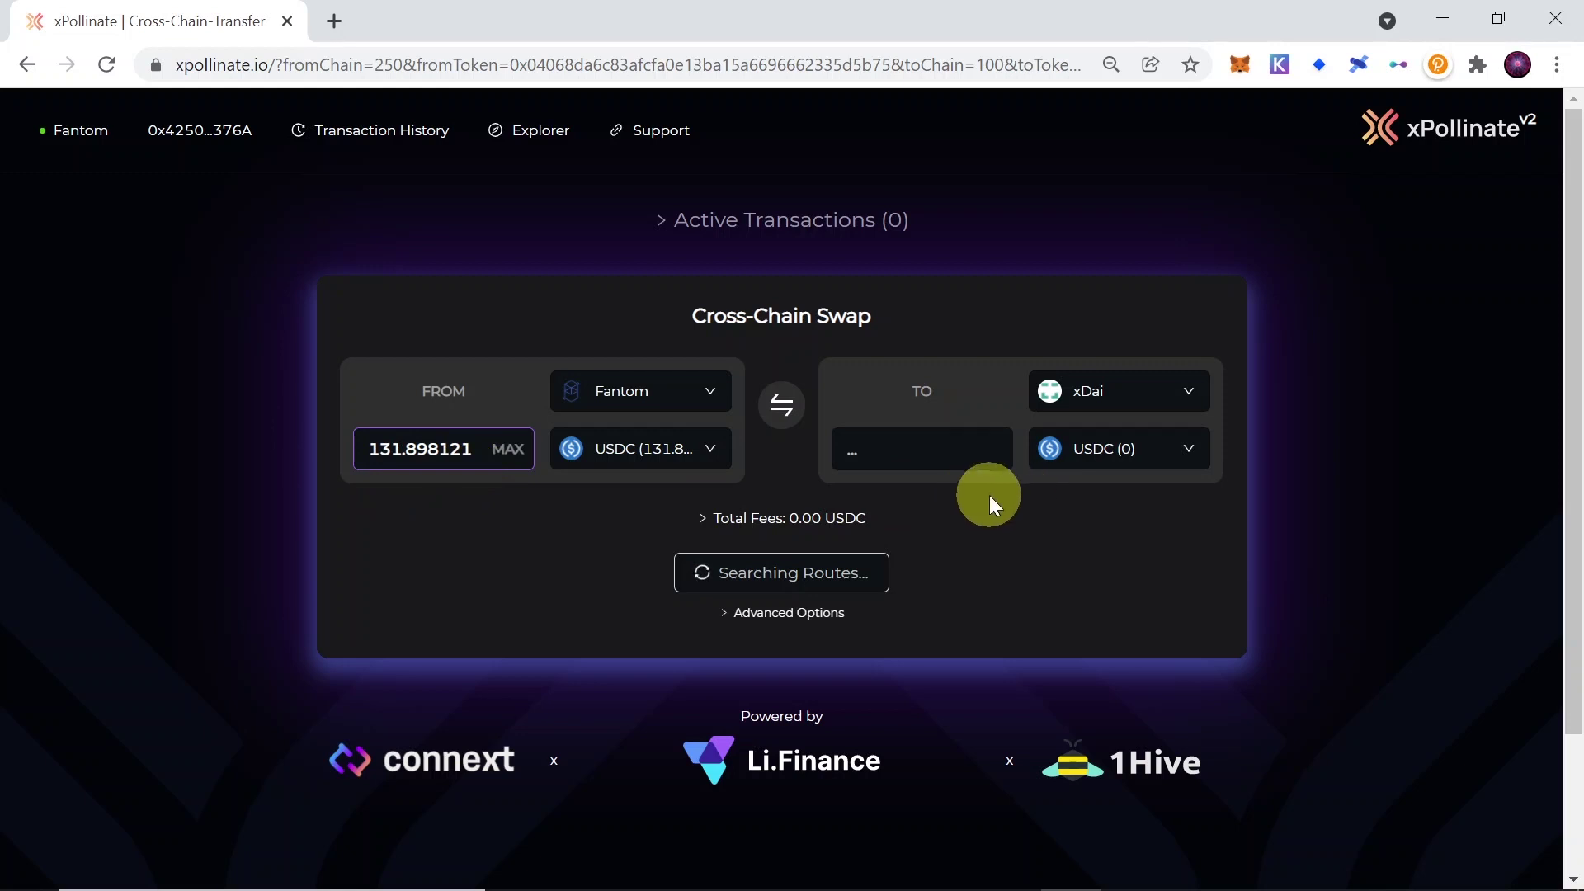
{"action": "left_click", "coordinate": [1184, 392]}
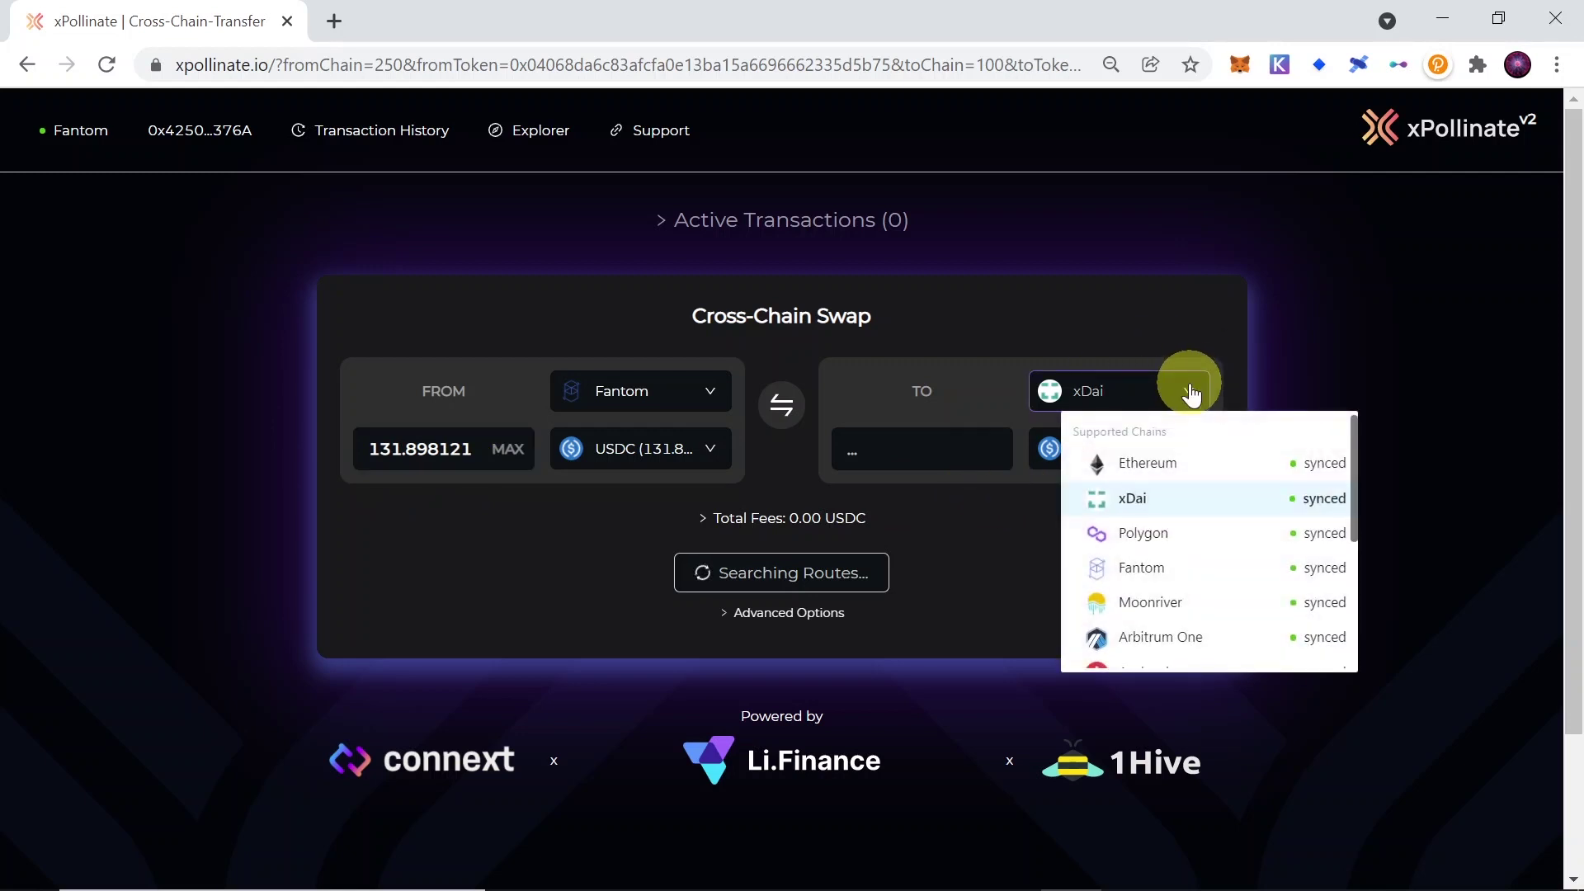
- Route the swap to Polygon USDC and review the 0.07 USDC fee breakdown
{"action": "left_click", "coordinate": [1146, 536]}
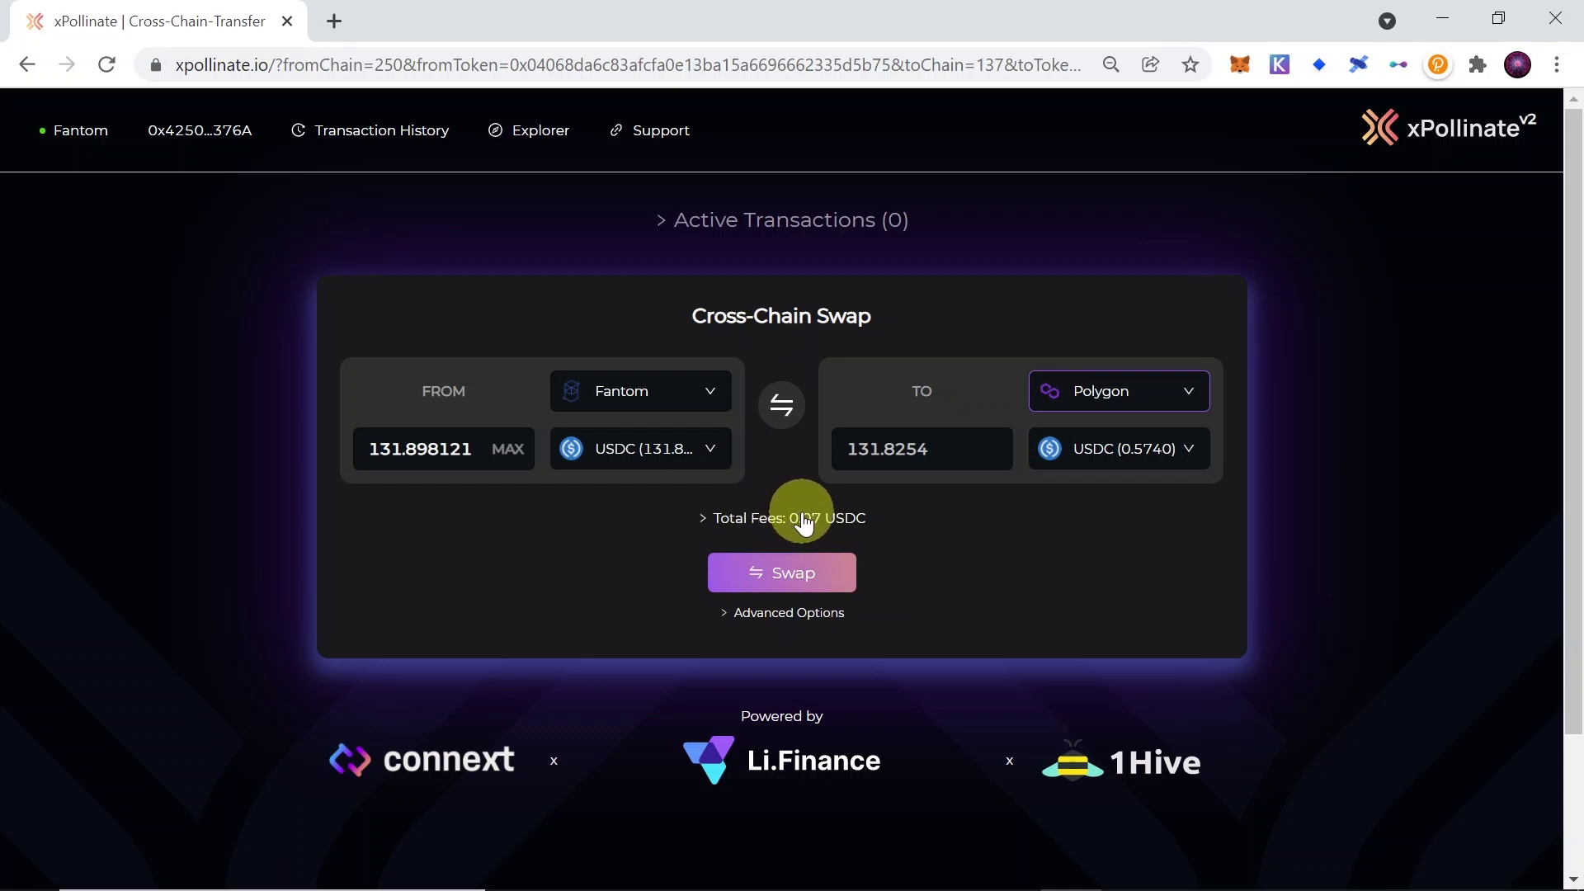
{"action": "left_click", "coordinate": [754, 521]}
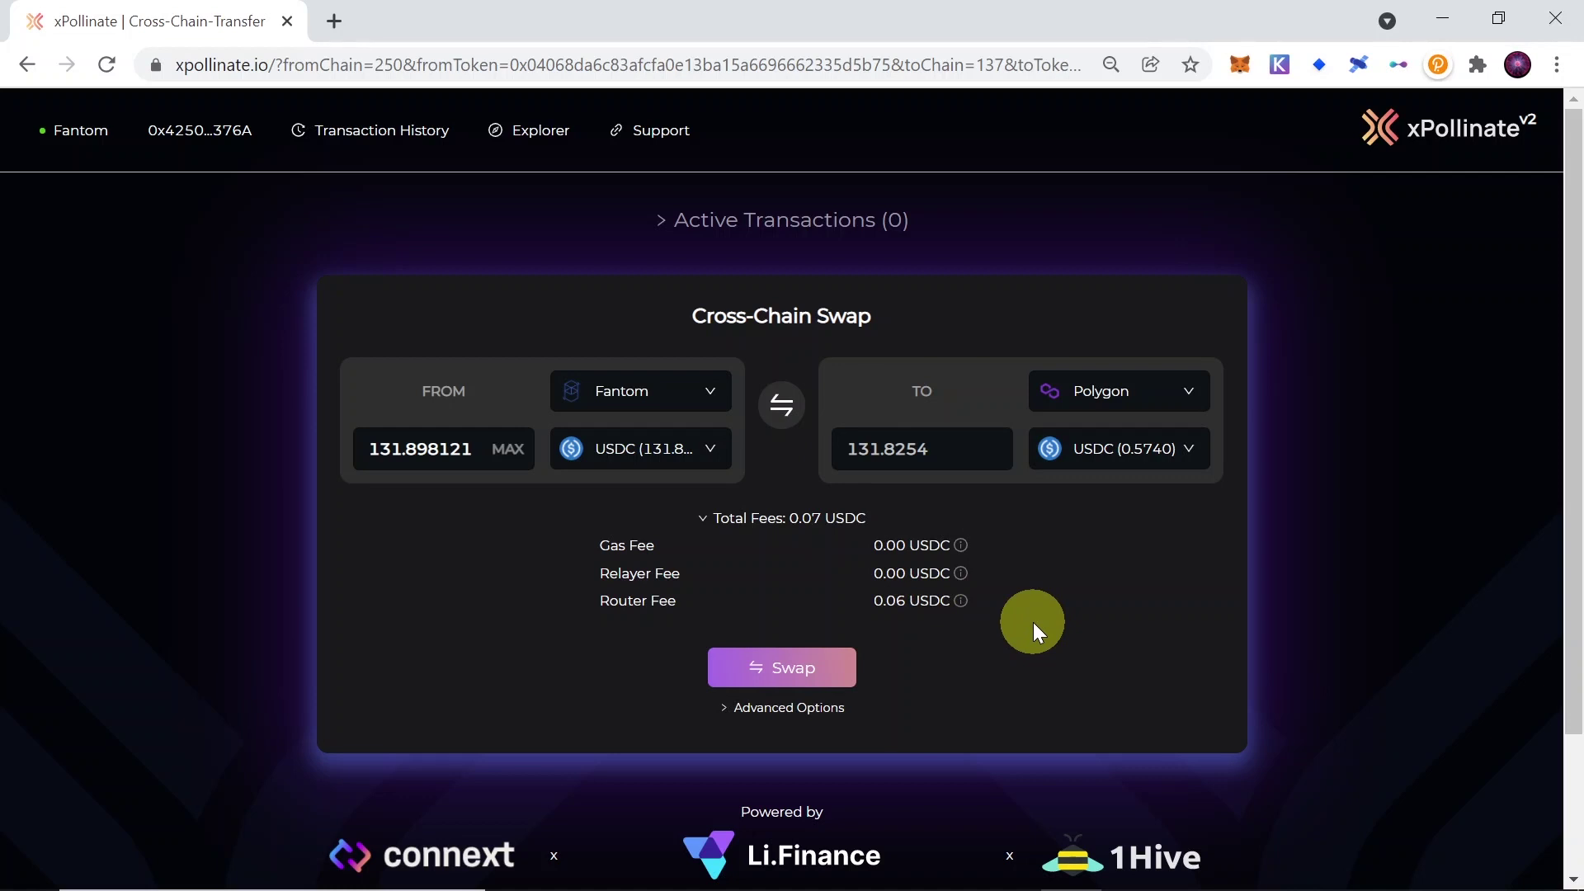
{"action": "left_click", "coordinate": [783, 518]}
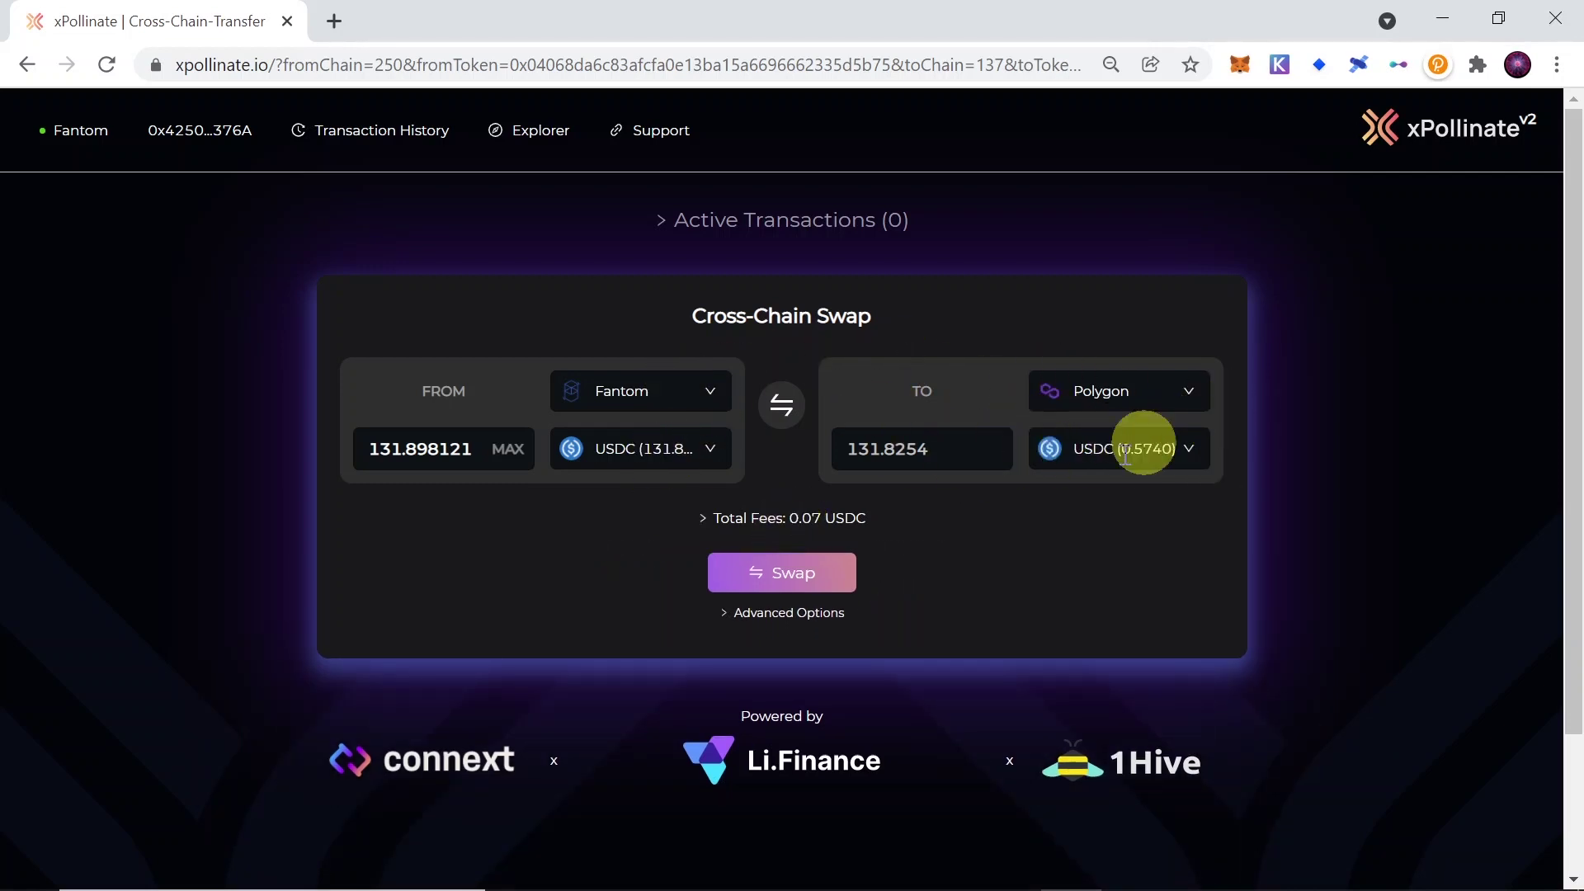
- Start the swap and confirm MetaMask's request to let xPollinate spend the USDC
{"action": "left_click", "coordinate": [772, 573]}
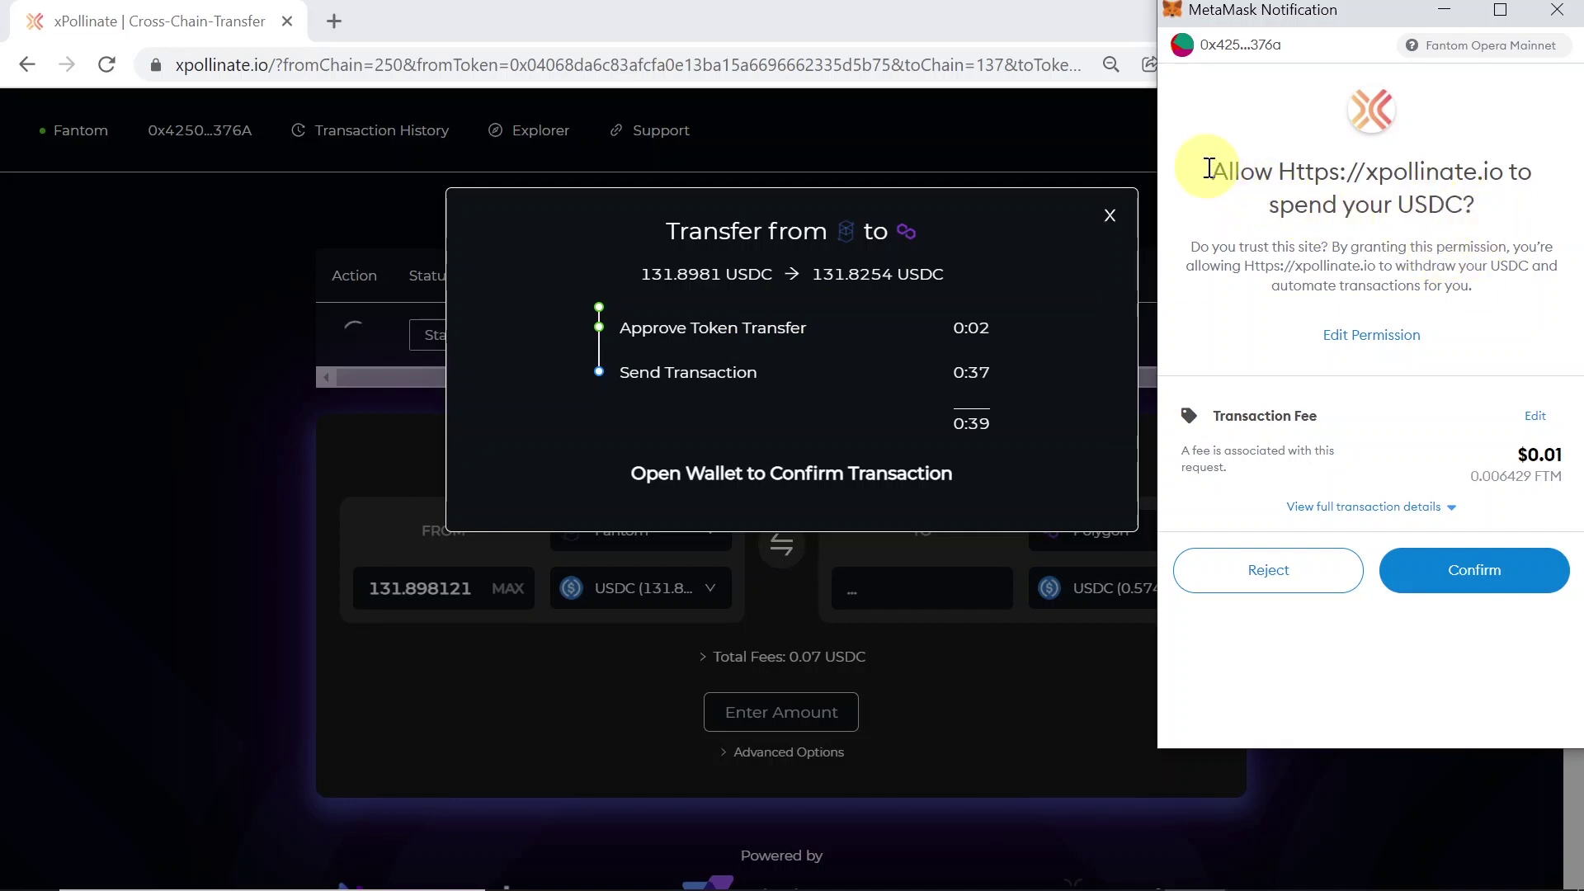
{"action": "left_click_drag", "start_coordinate": [1219, 169], "coordinate": [1502, 222]}
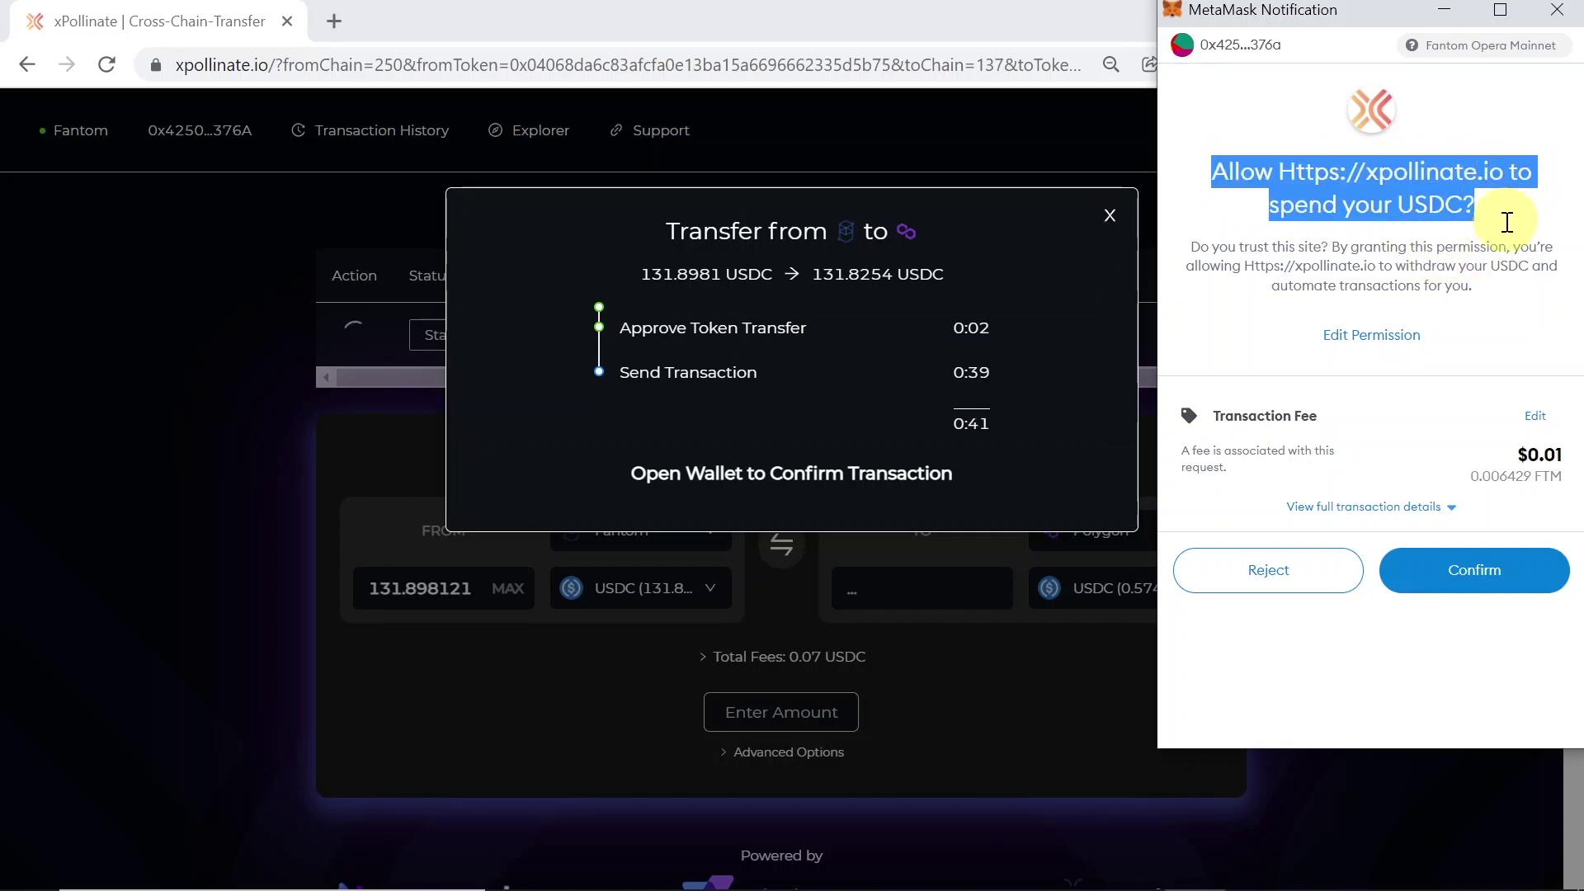
{"action": "left_click", "coordinate": [1497, 623]}
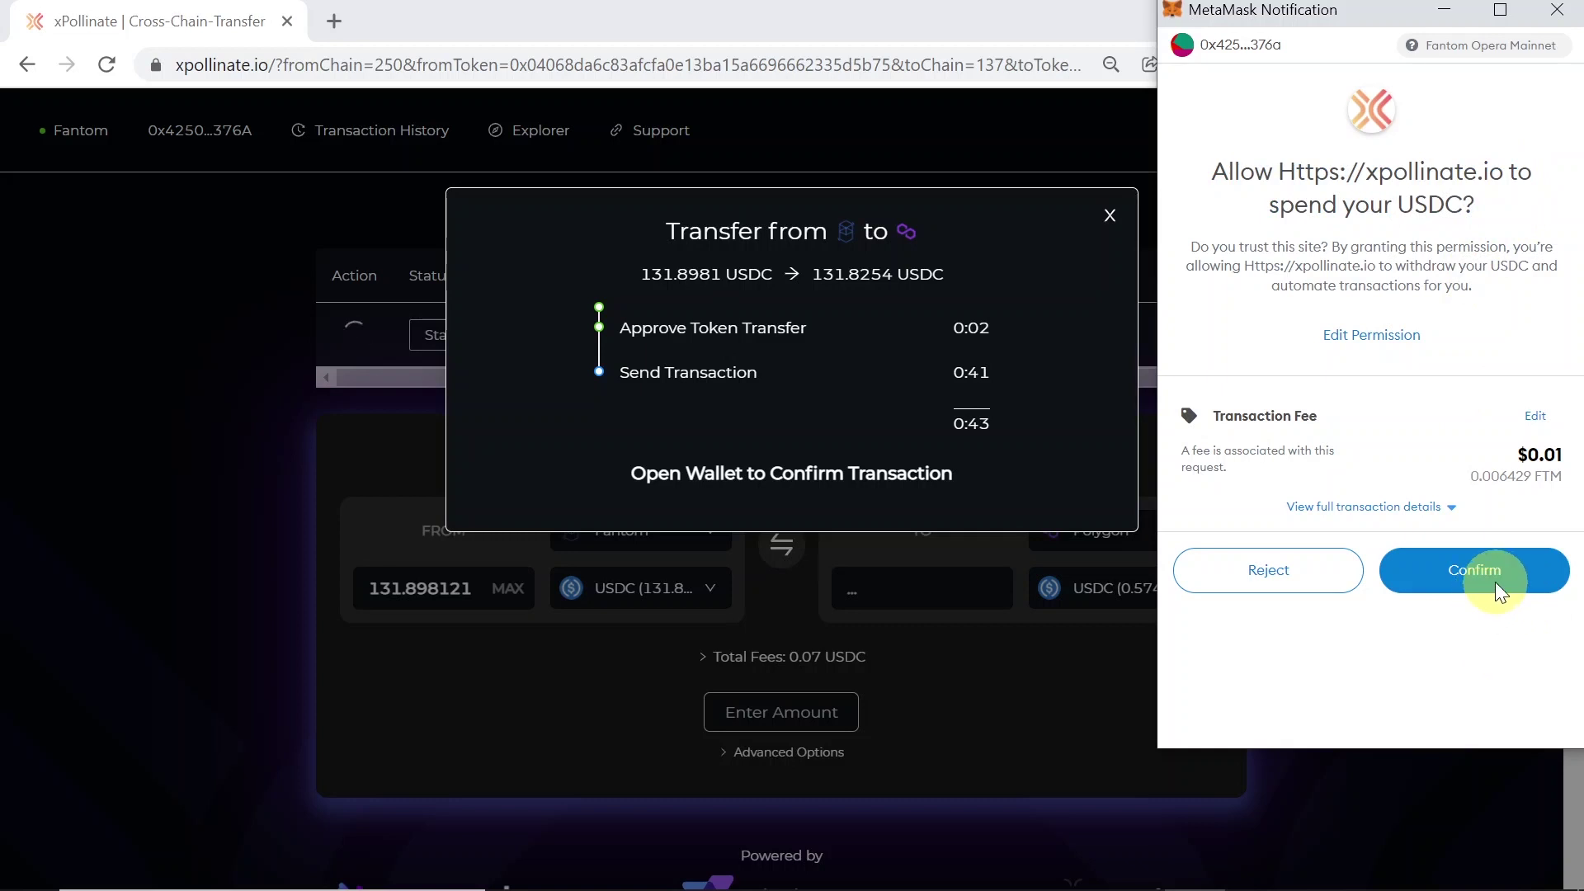
{"action": "left_click", "coordinate": [1489, 584]}
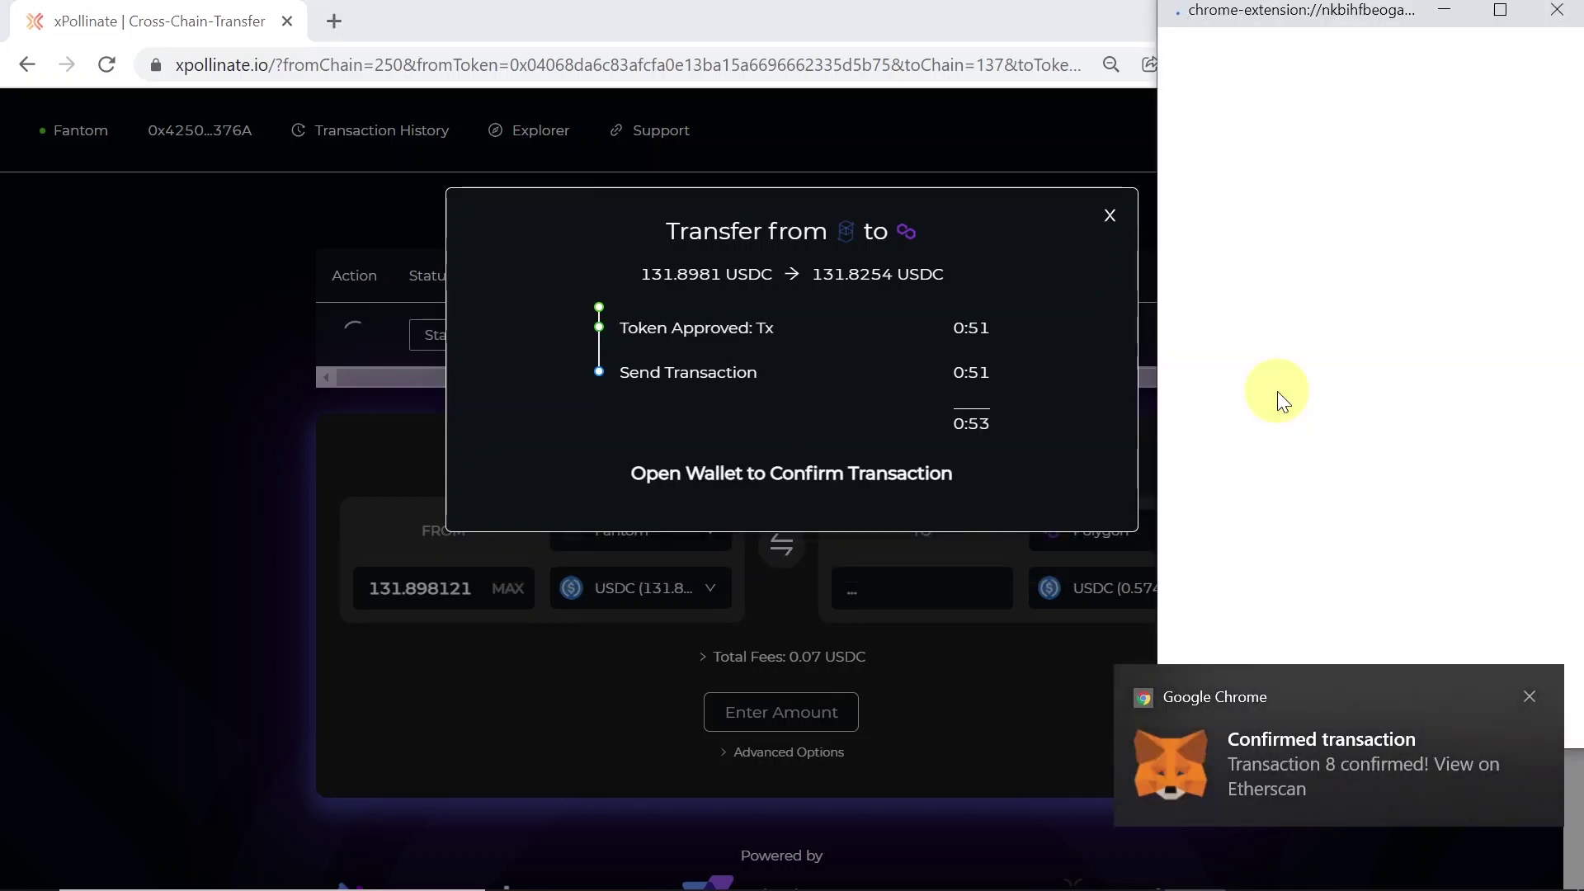
{"action": "left_click_drag", "start_coordinate": [1369, 18], "coordinate": [1346, 56]}
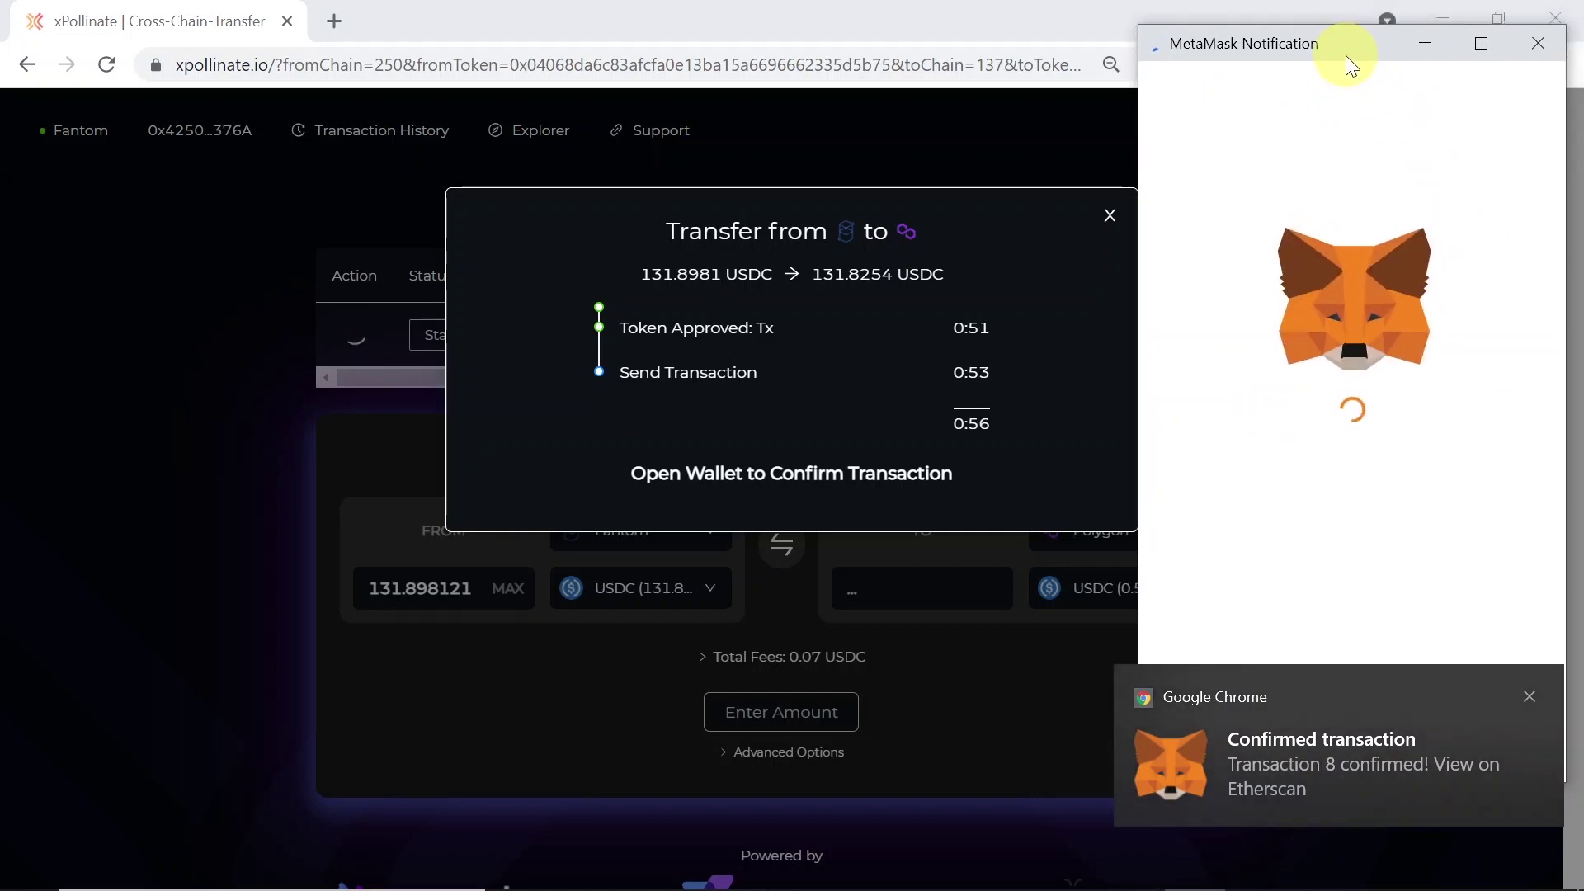
- Confirm the 131.8981 USDC send transaction in MetaMask and dismiss the confirmation notices
{"action": "left_click", "coordinate": [1530, 704]}
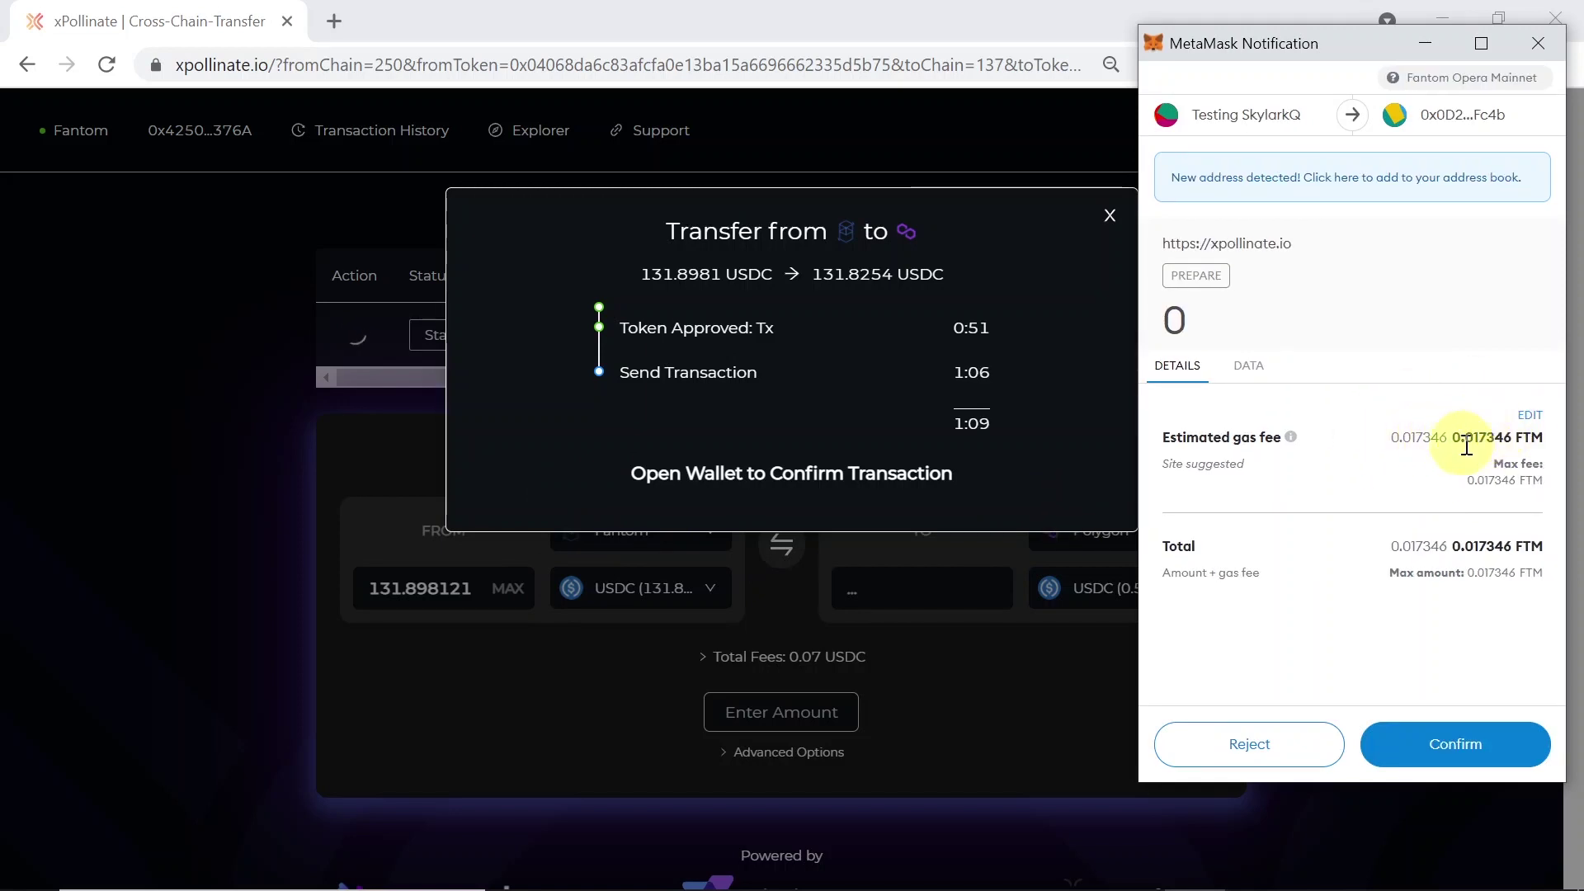
{"action": "left_click", "coordinate": [1461, 749]}
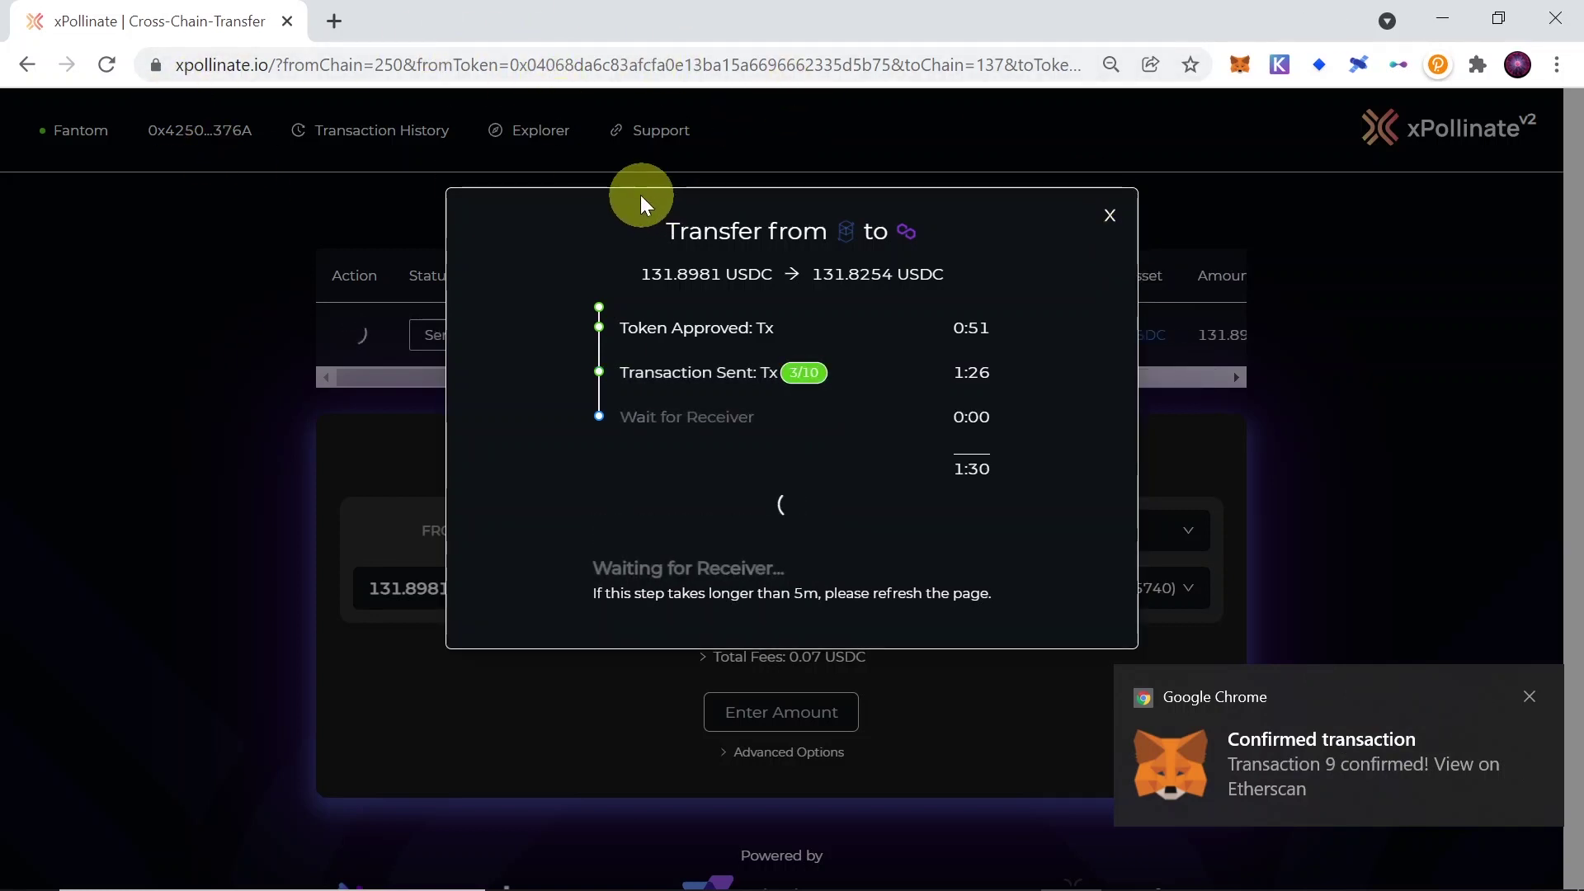
{"action": "left_click", "coordinate": [1523, 696]}
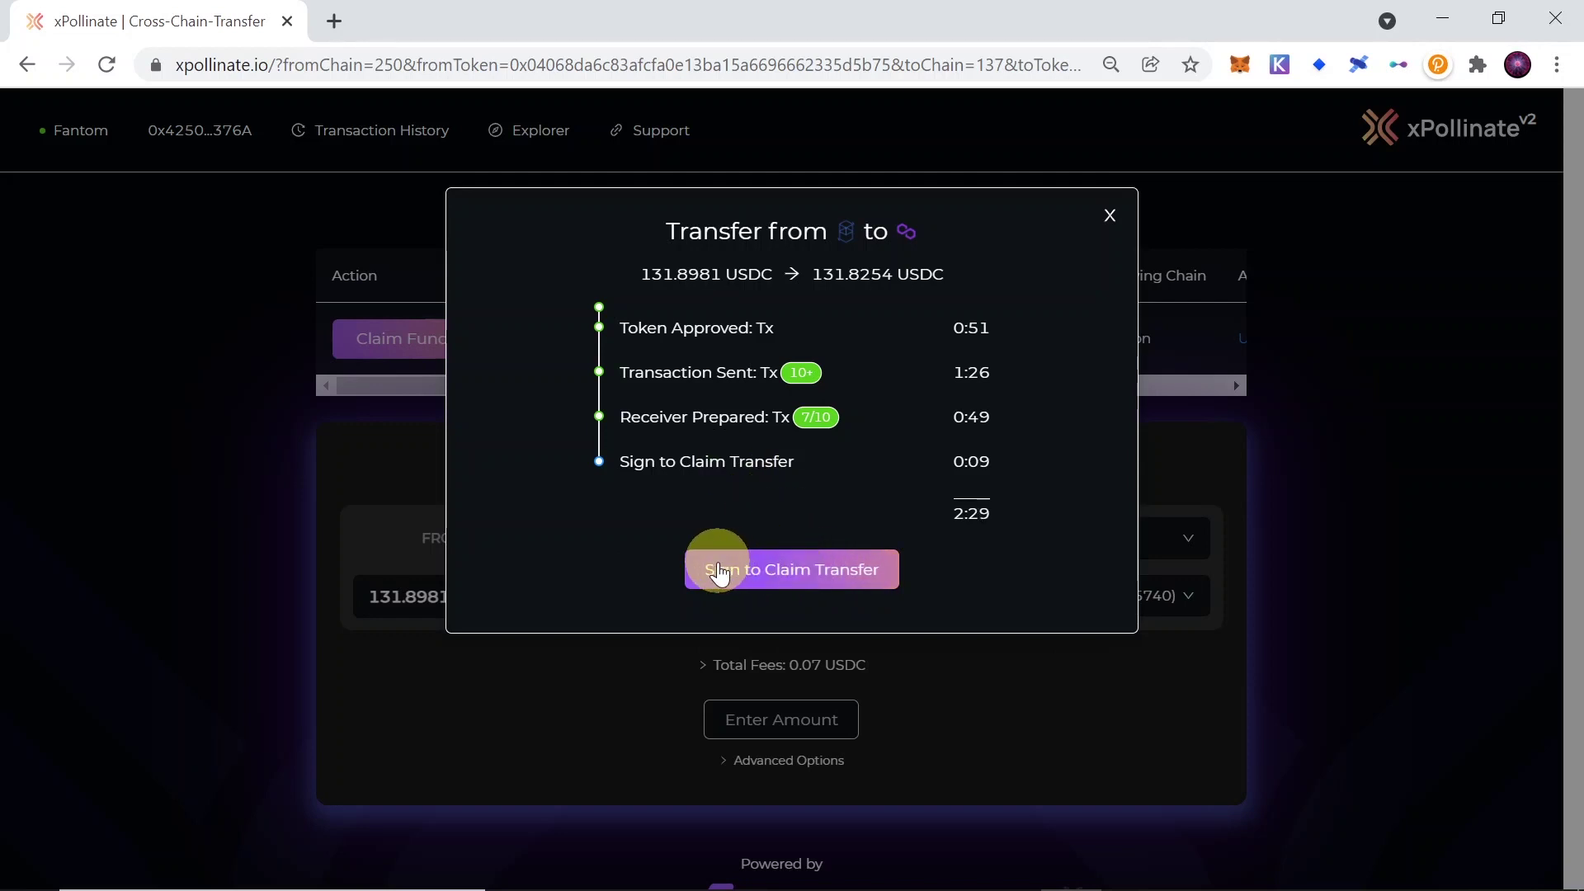
- Request the claim signature, cancel it in MetaMask, and close the Transfer window
{"action": "left_click", "coordinate": [825, 567]}
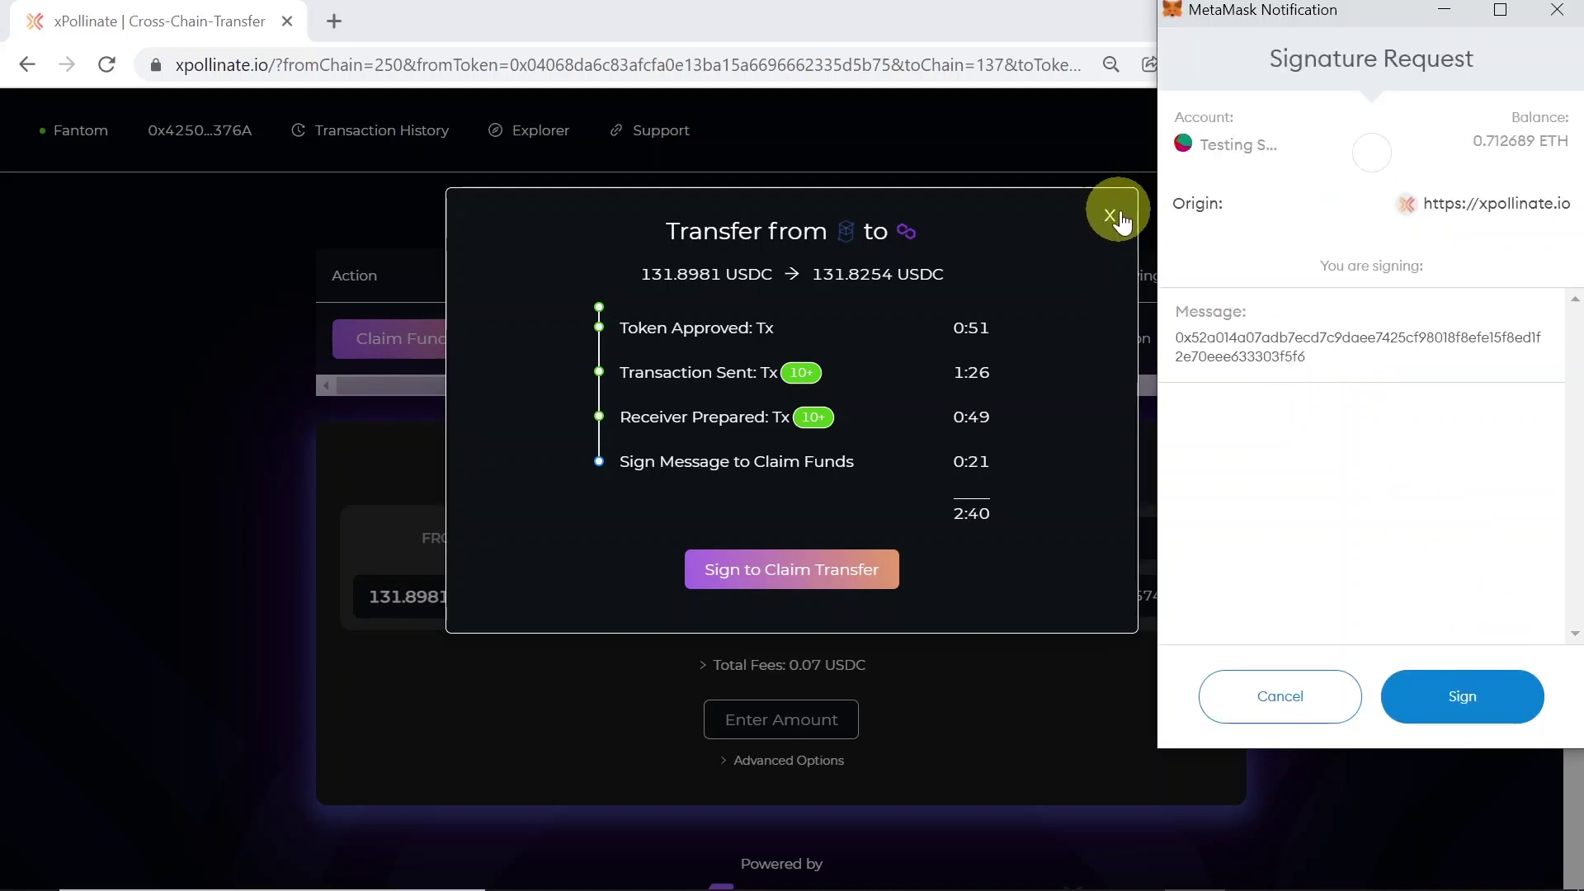
{"action": "left_click", "coordinate": [1282, 704]}
{"action": "left_click", "coordinate": [1111, 218]}
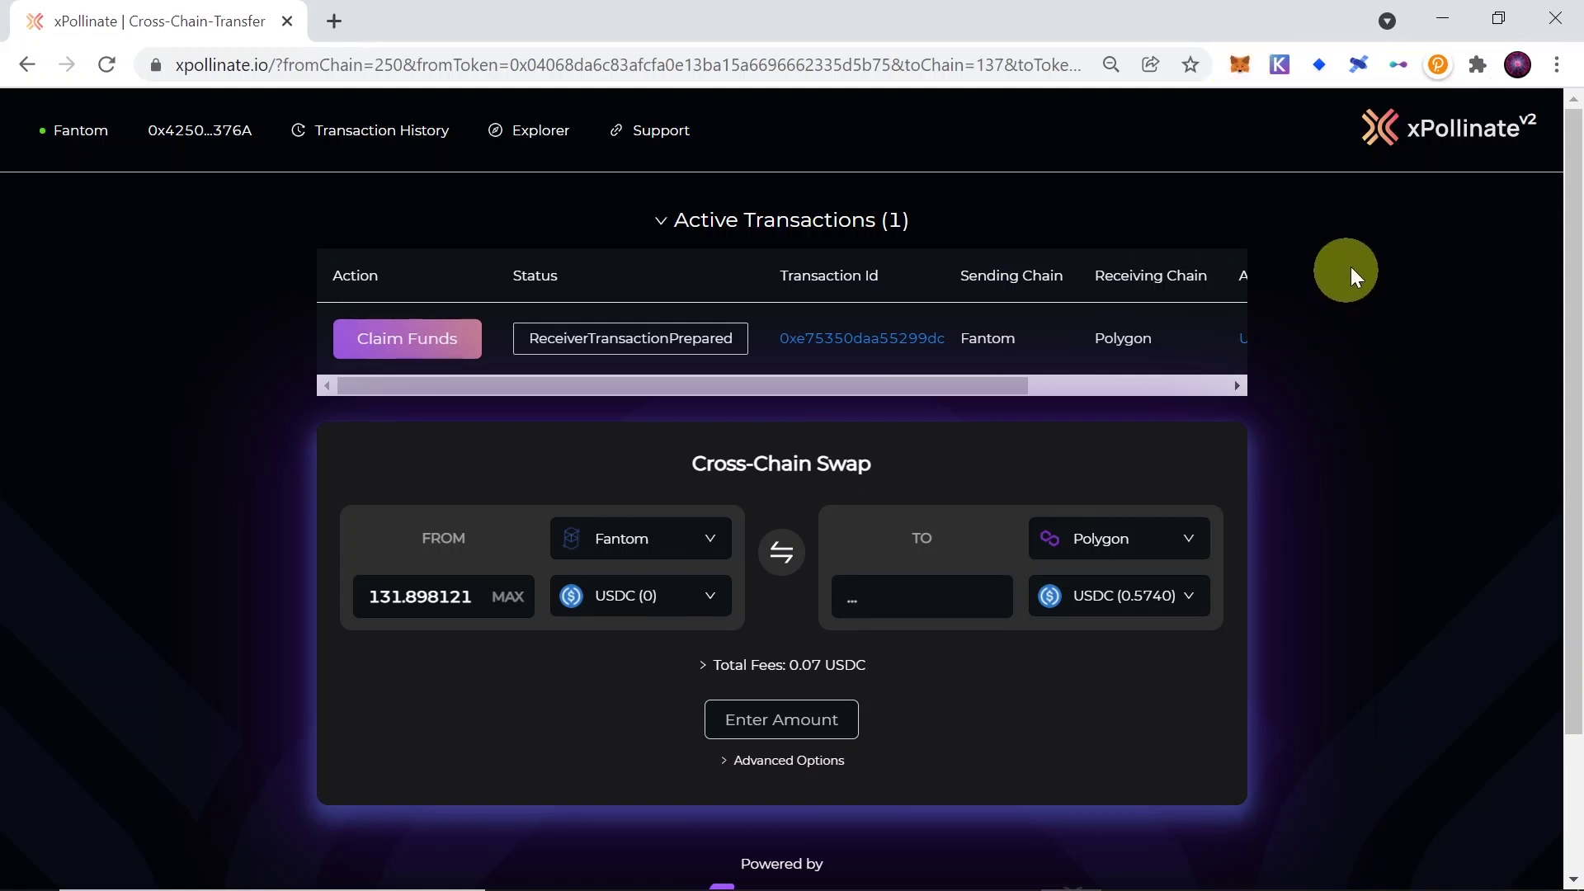
- Reload the page, expand Active Transactions, and sign the claim for the 131.8981 USDC transfer
{"action": "left_click", "coordinate": [1495, 138]}
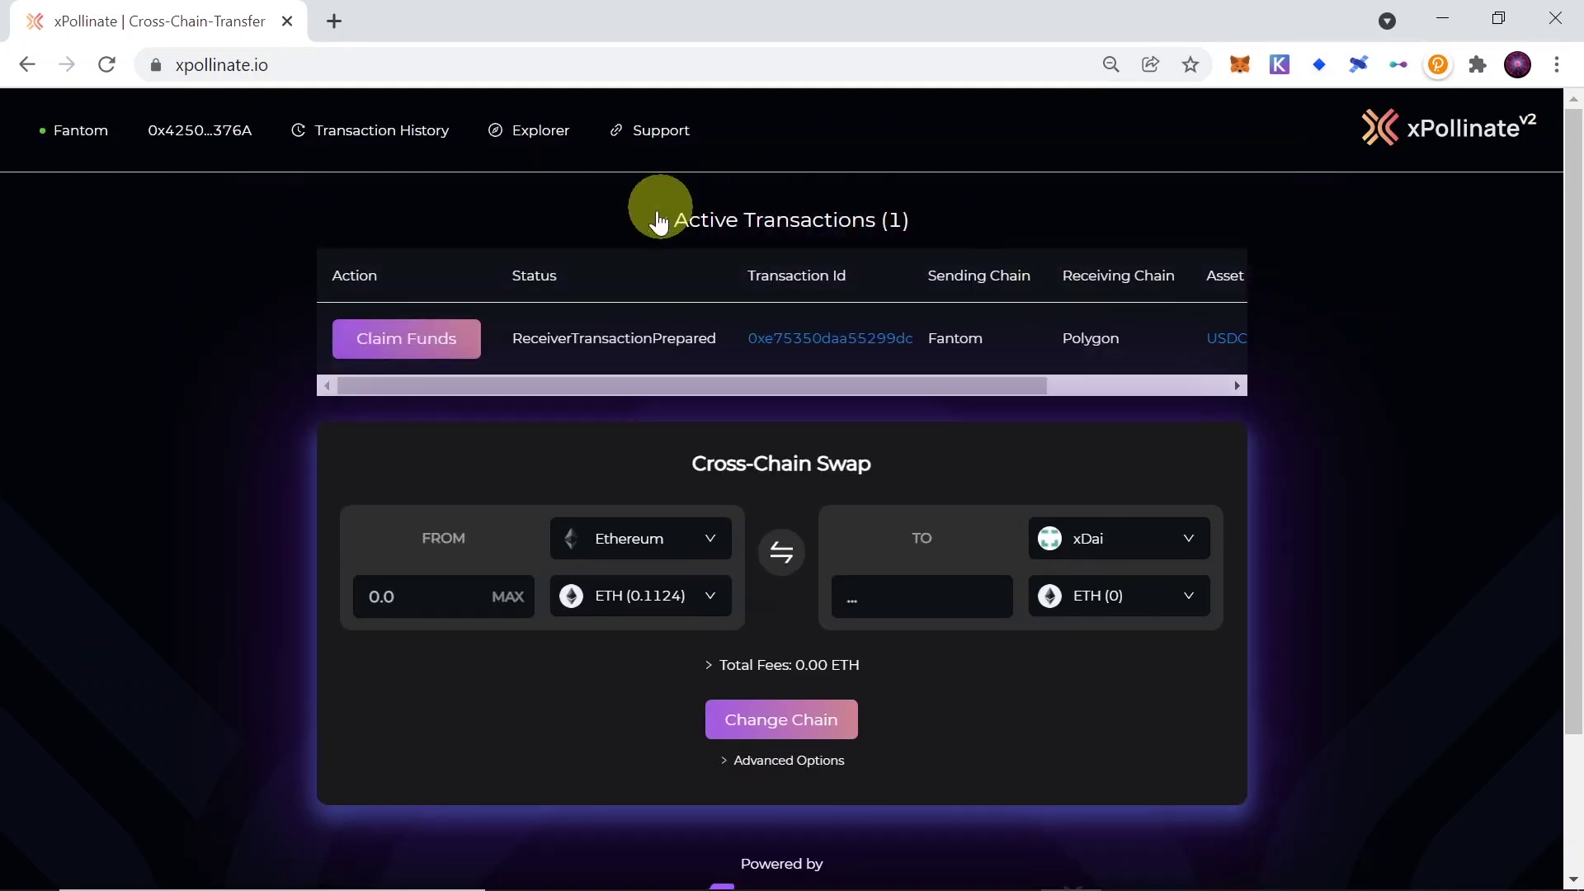
{"action": "left_click", "coordinate": [719, 224]}
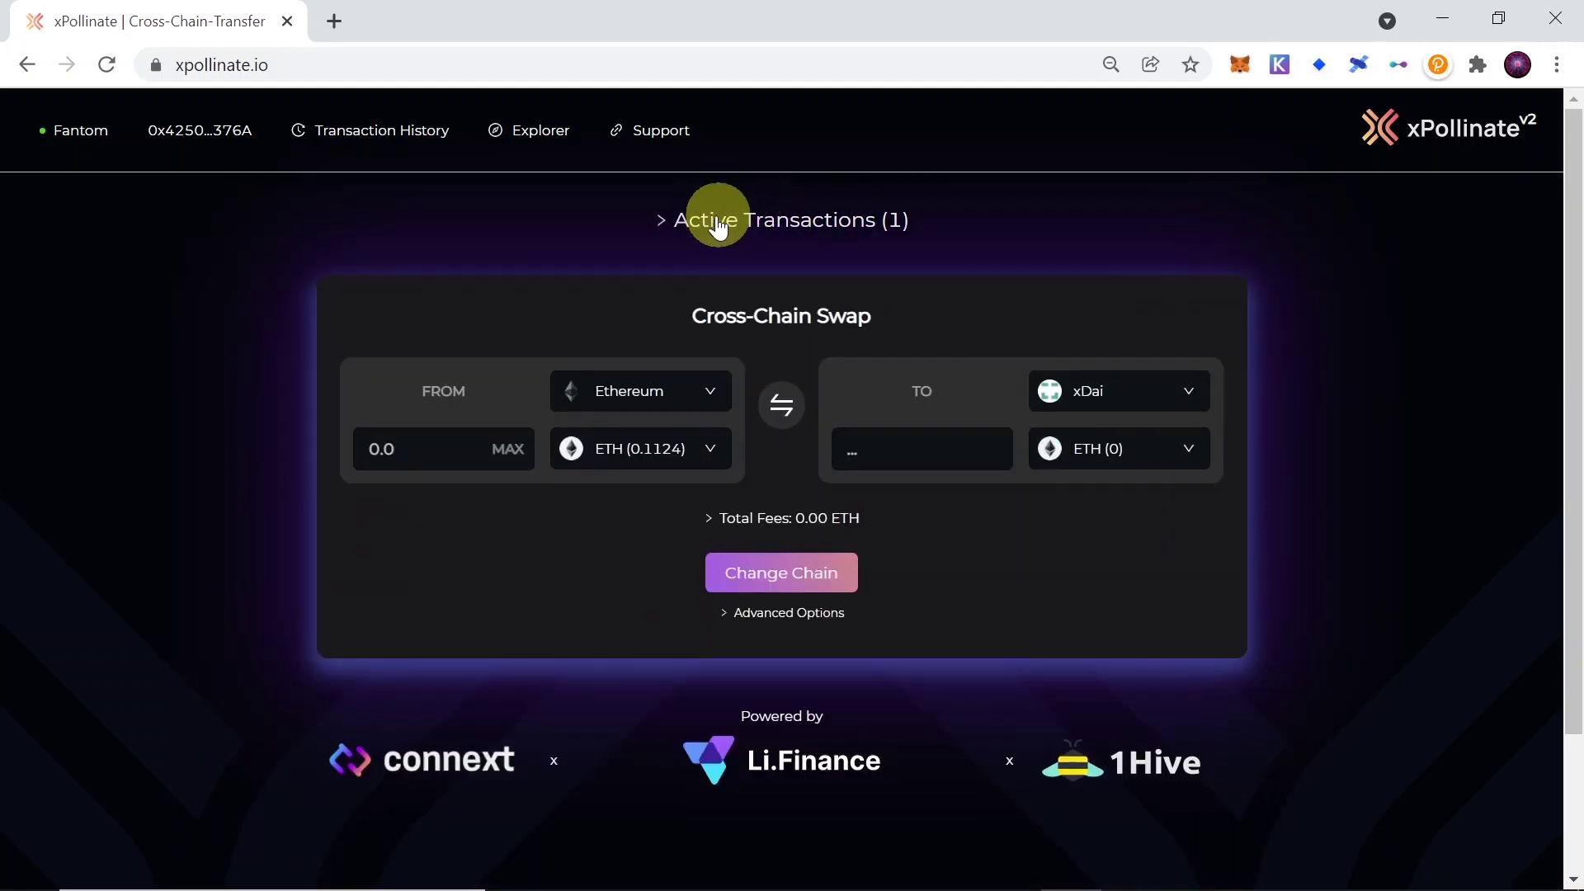
{"action": "left_click", "coordinate": [708, 224]}
{"action": "left_click", "coordinate": [699, 227]}
{"action": "left_click", "coordinate": [697, 225]}
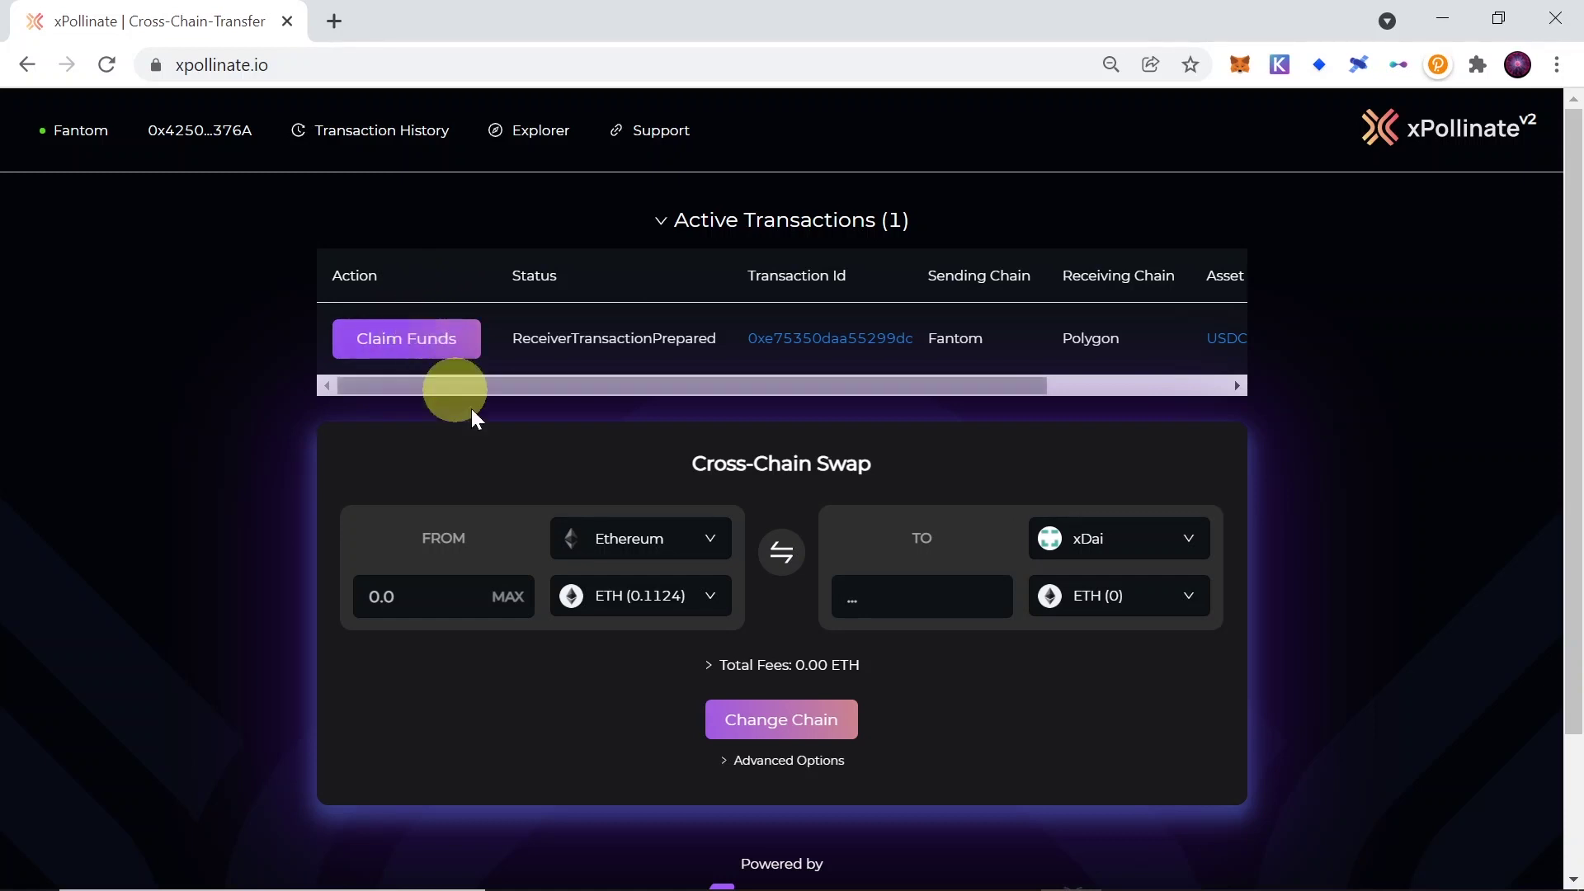
{"action": "left_click", "coordinate": [415, 334]}
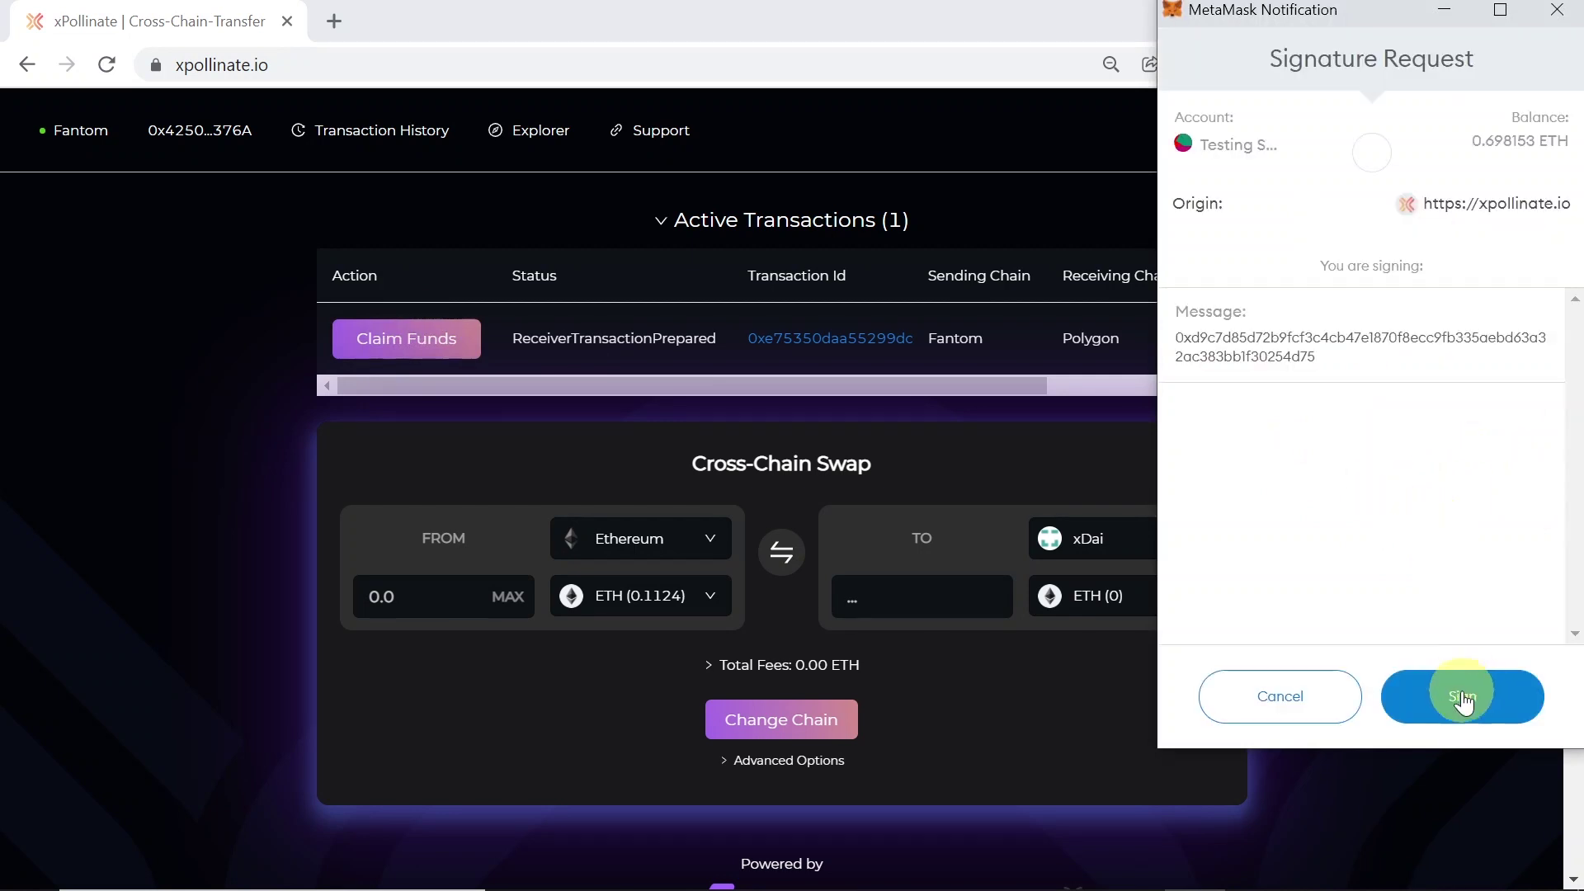
{"action": "left_click", "coordinate": [1462, 700]}
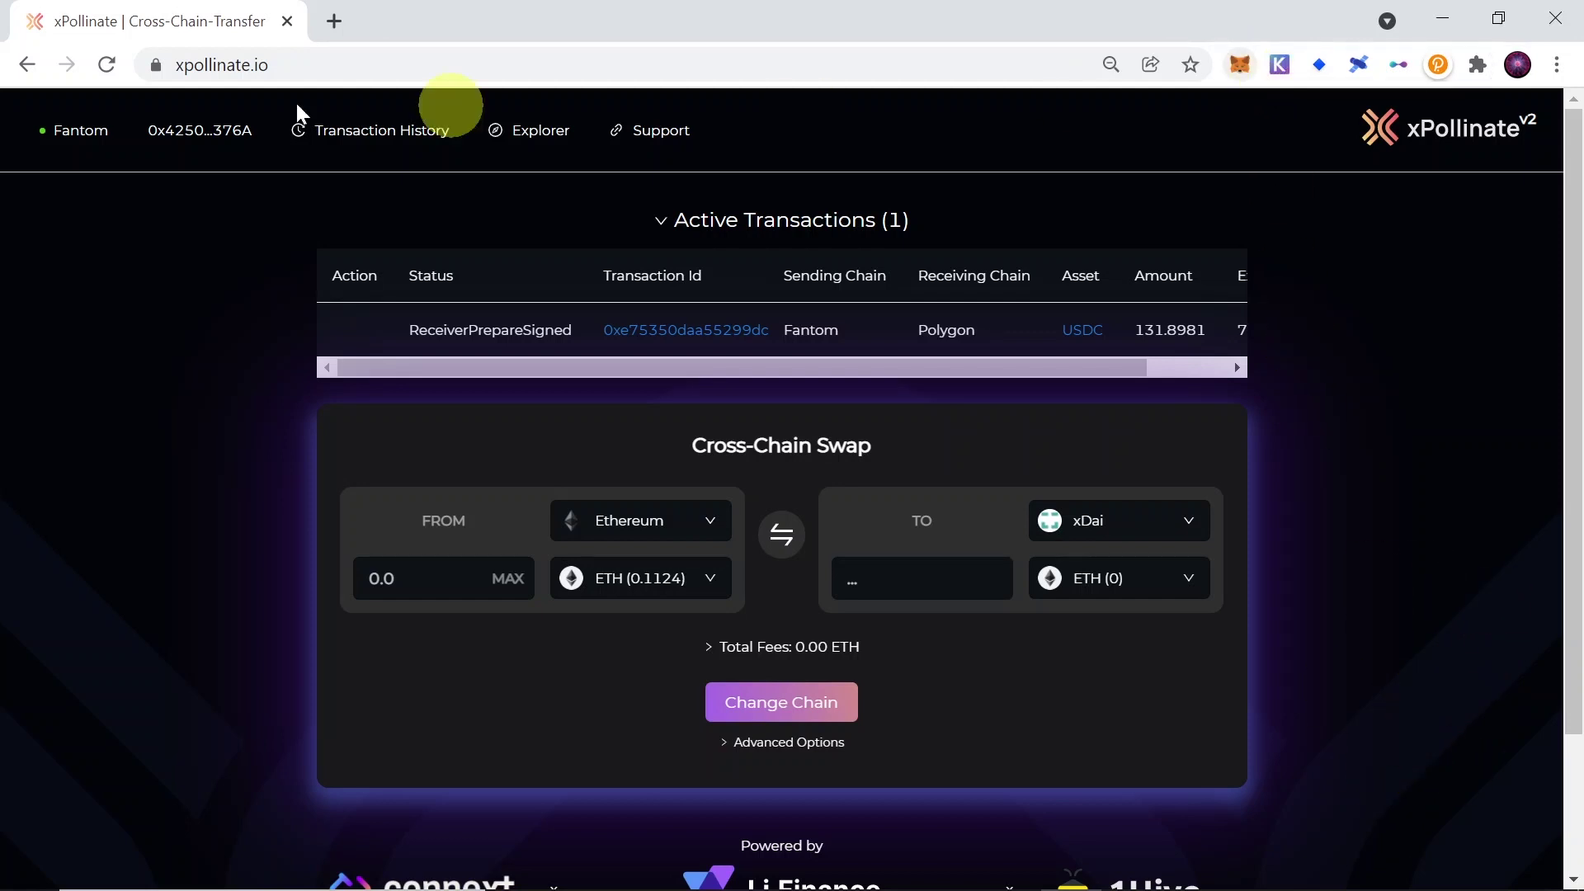
- Switch the site and MetaMask connection to the Polygon network
{"action": "left_click", "coordinate": [62, 129]}
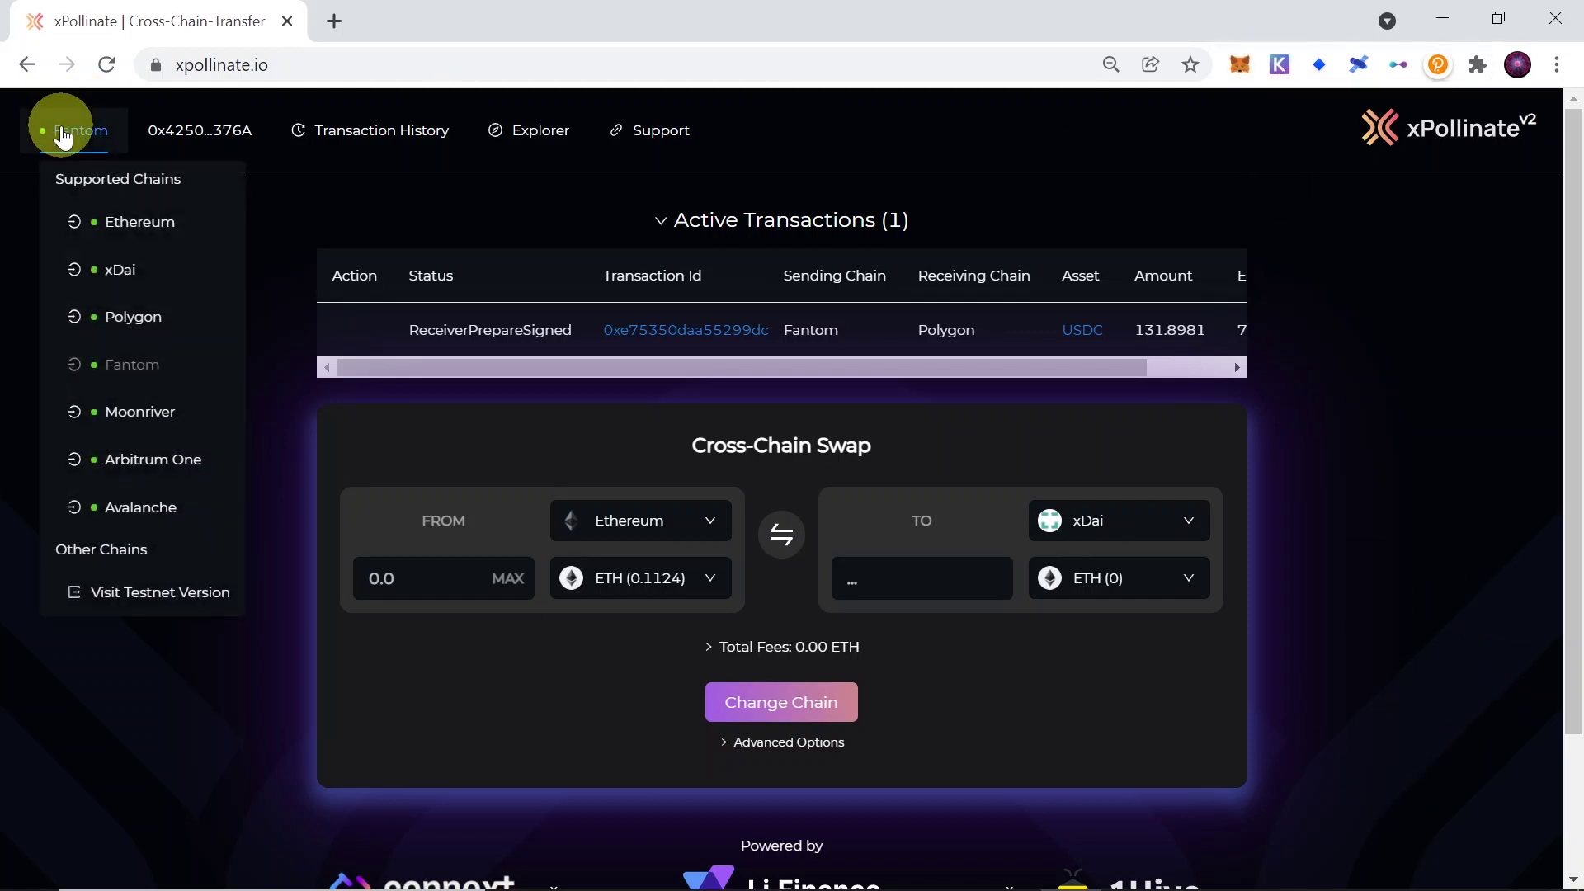
{"action": "left_click", "coordinate": [132, 323]}
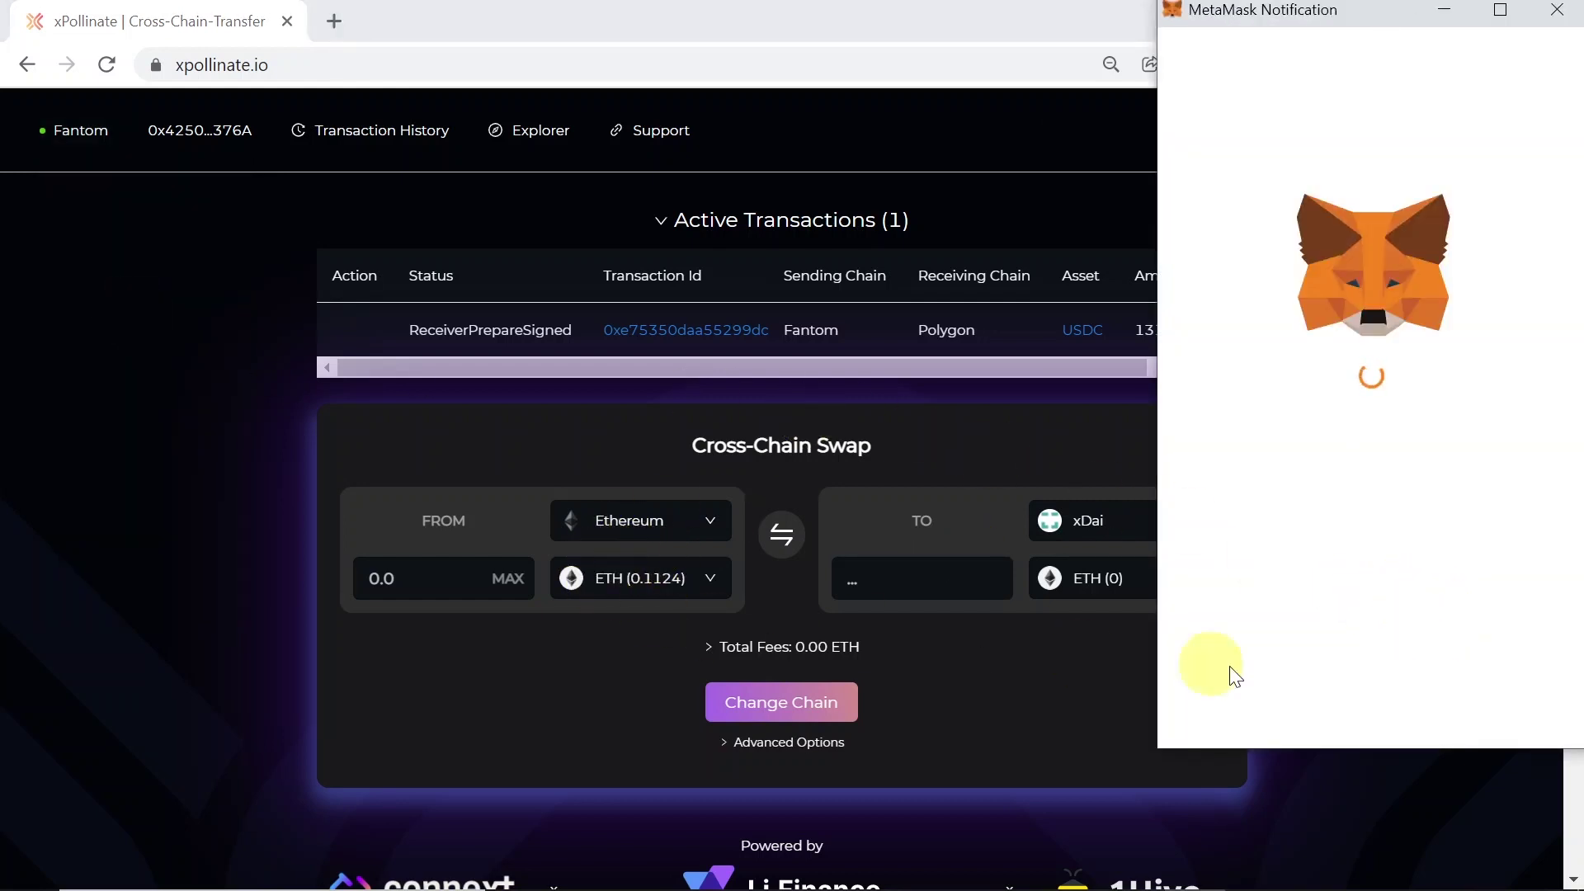
{"action": "left_click", "coordinate": [1499, 711]}
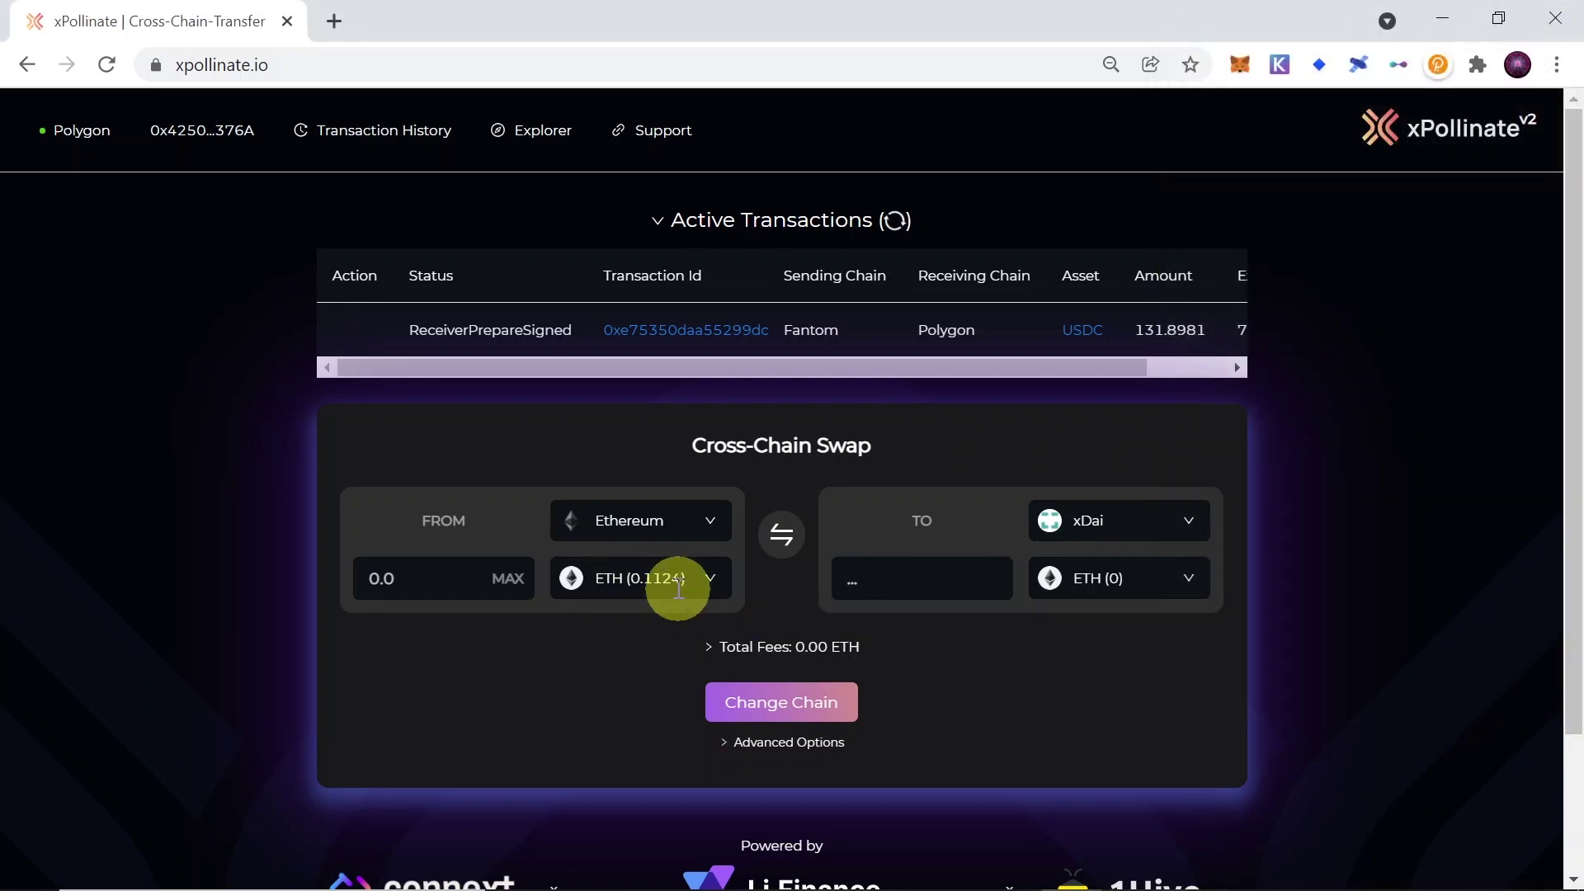
- Set Polygon as the source chain and view its token balances without choosing one
{"action": "left_click", "coordinate": [644, 533]}
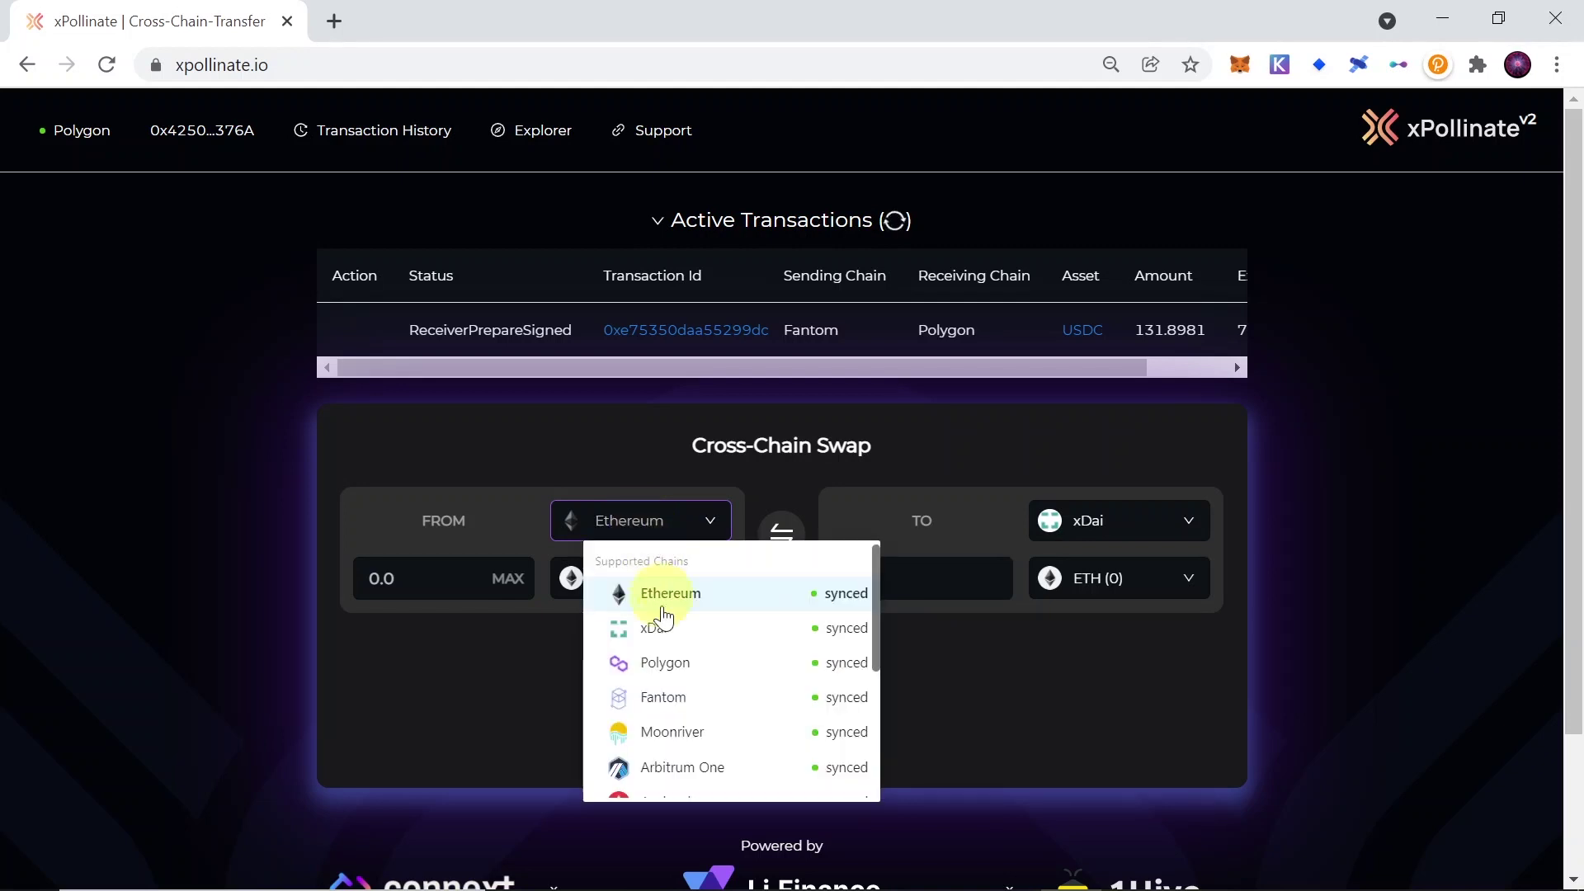
{"action": "left_click", "coordinate": [662, 659]}
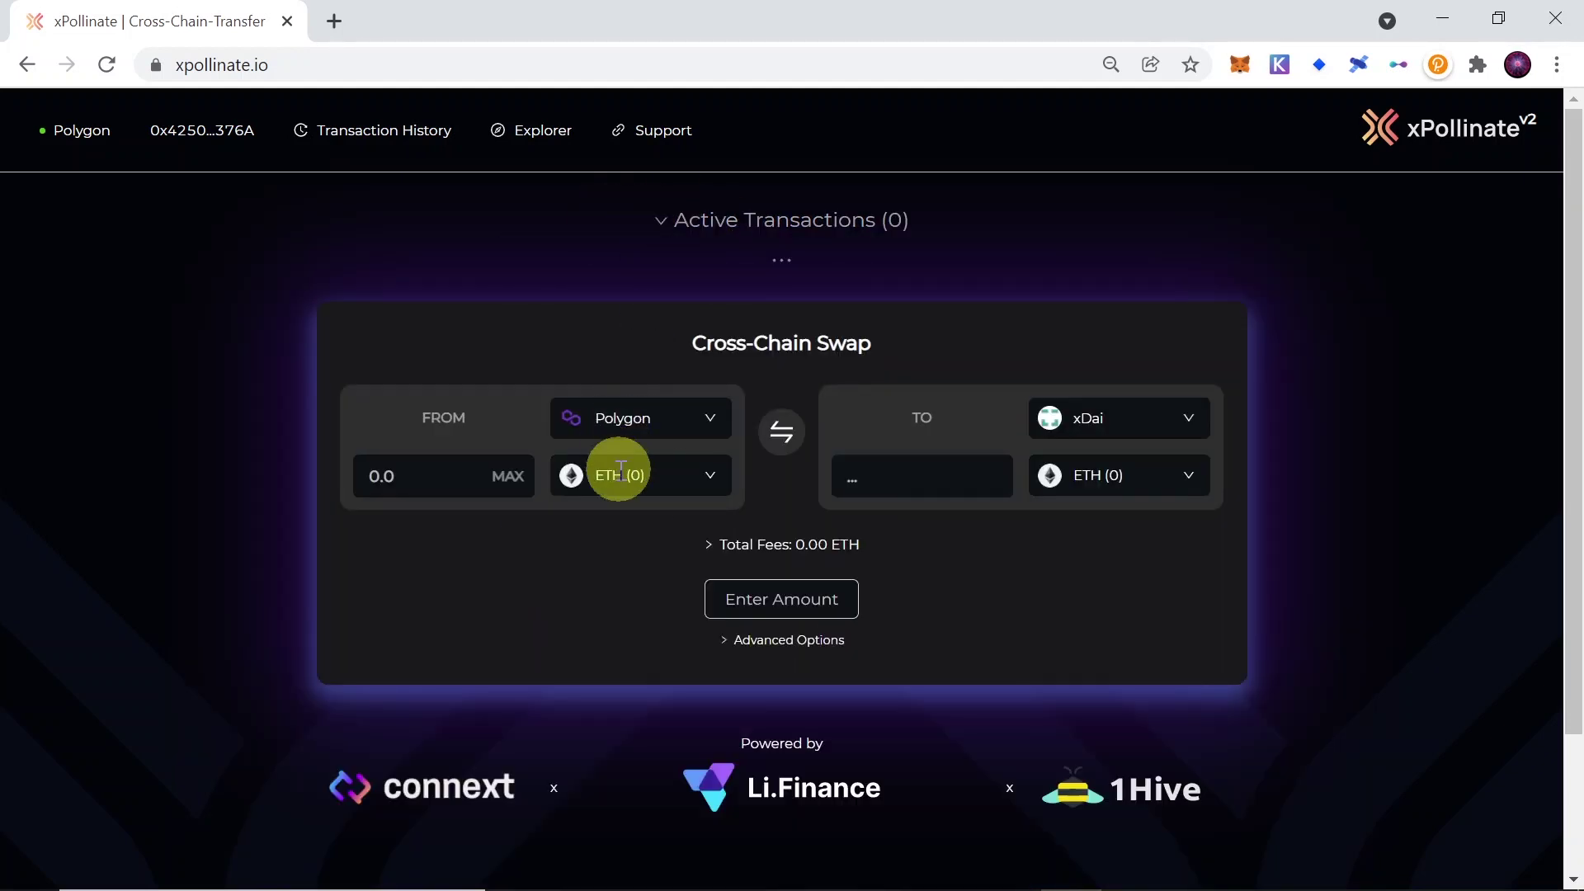
{"action": "left_click", "coordinate": [620, 472]}
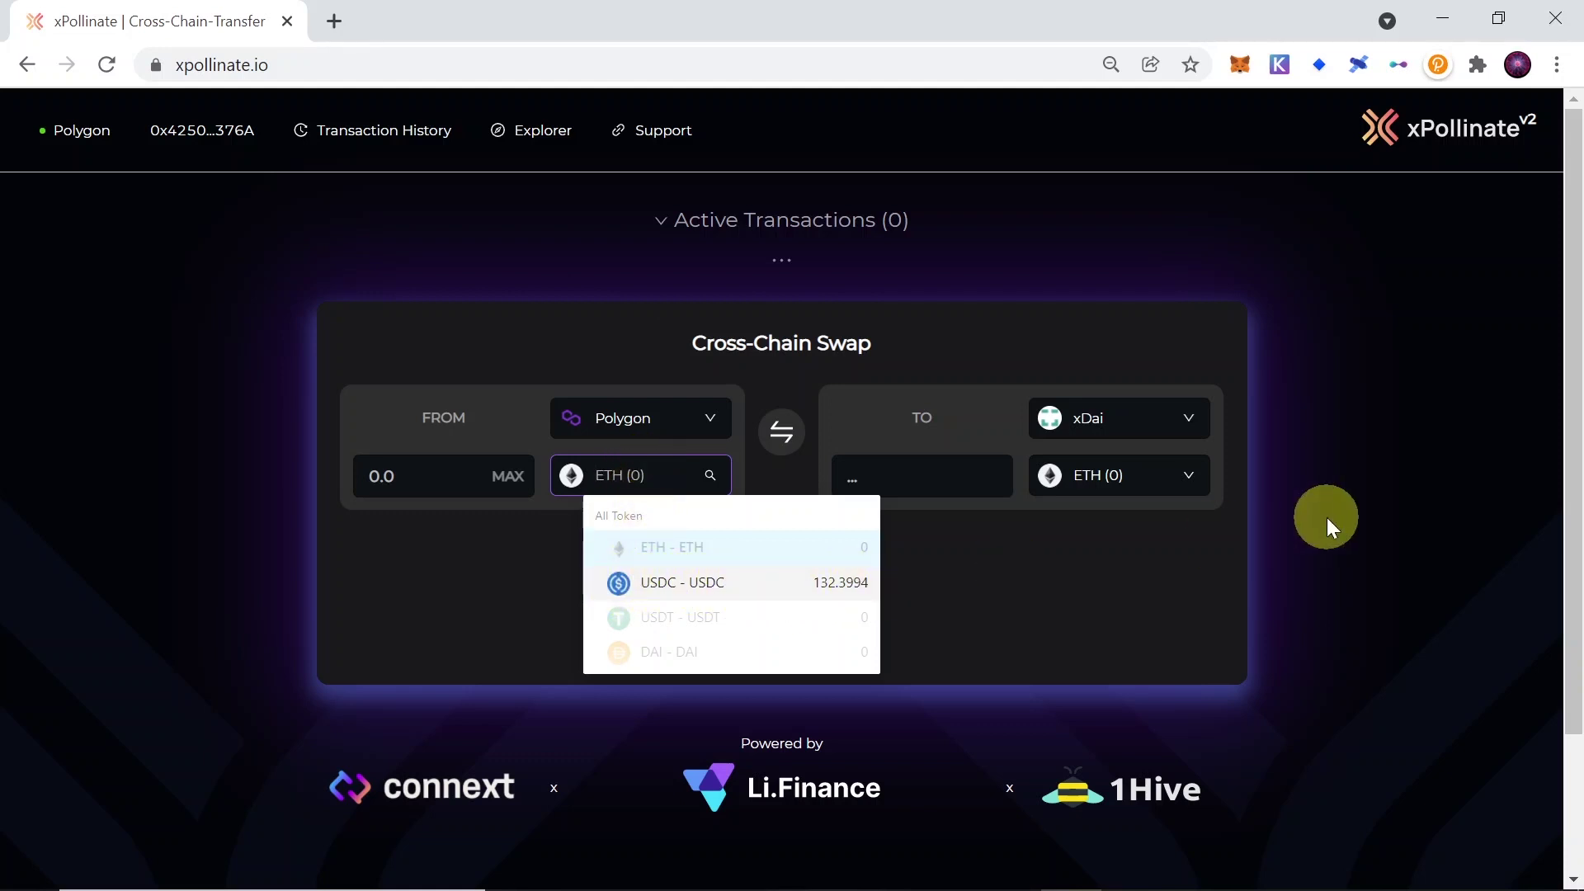
{"action": "left_click", "coordinate": [1311, 128]}
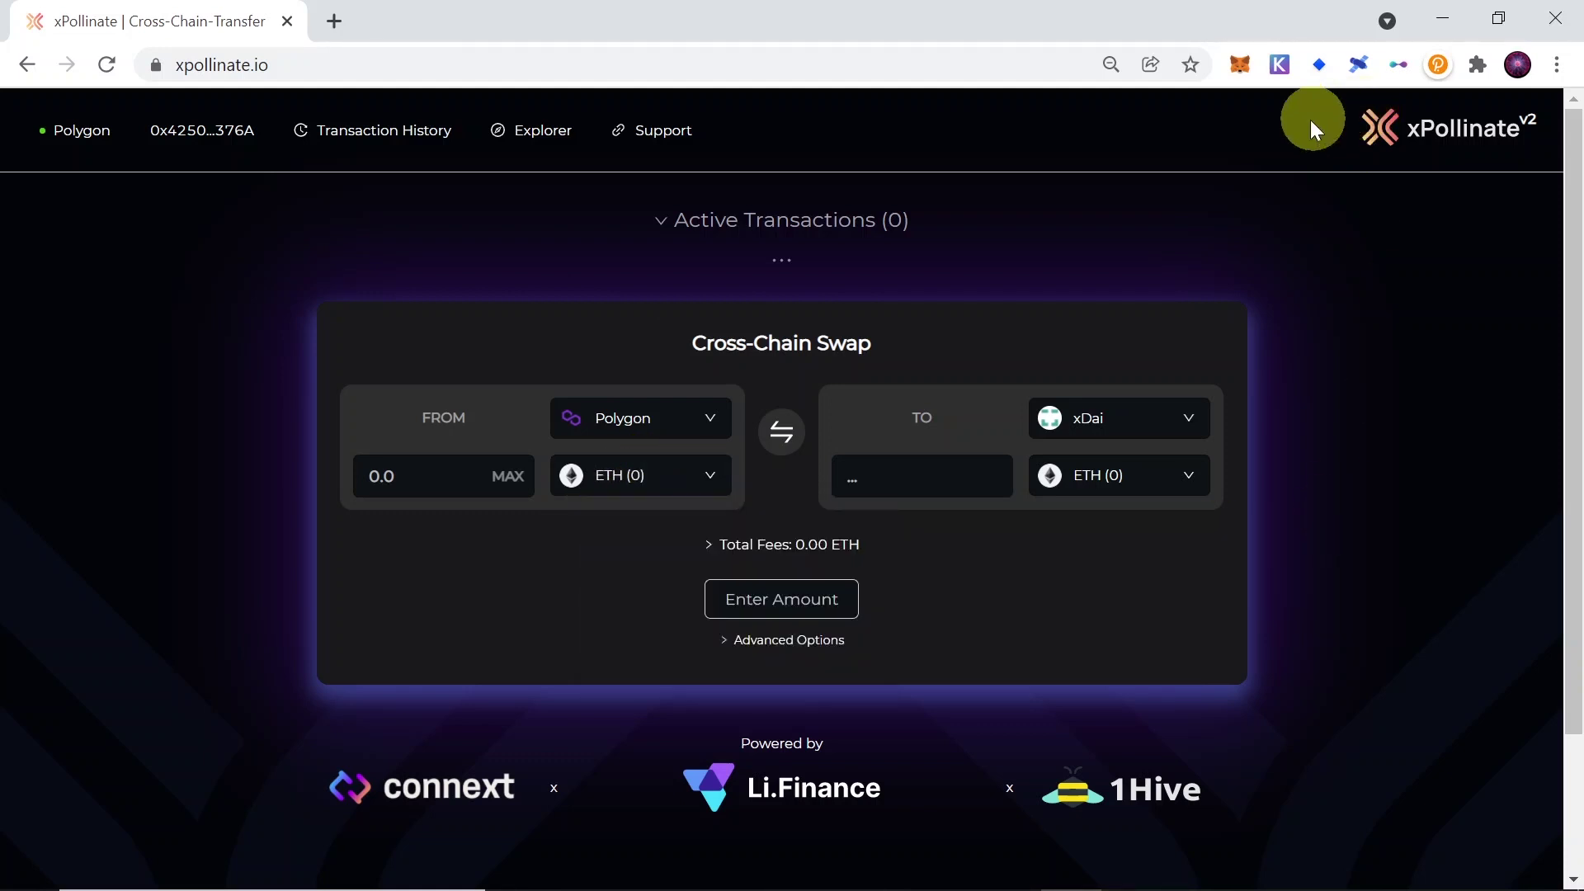
- Check MetaMask's Assets for 132.399 USDC and open the account options to view it on Polygonscan
{"action": "left_click", "coordinate": [1247, 58]}
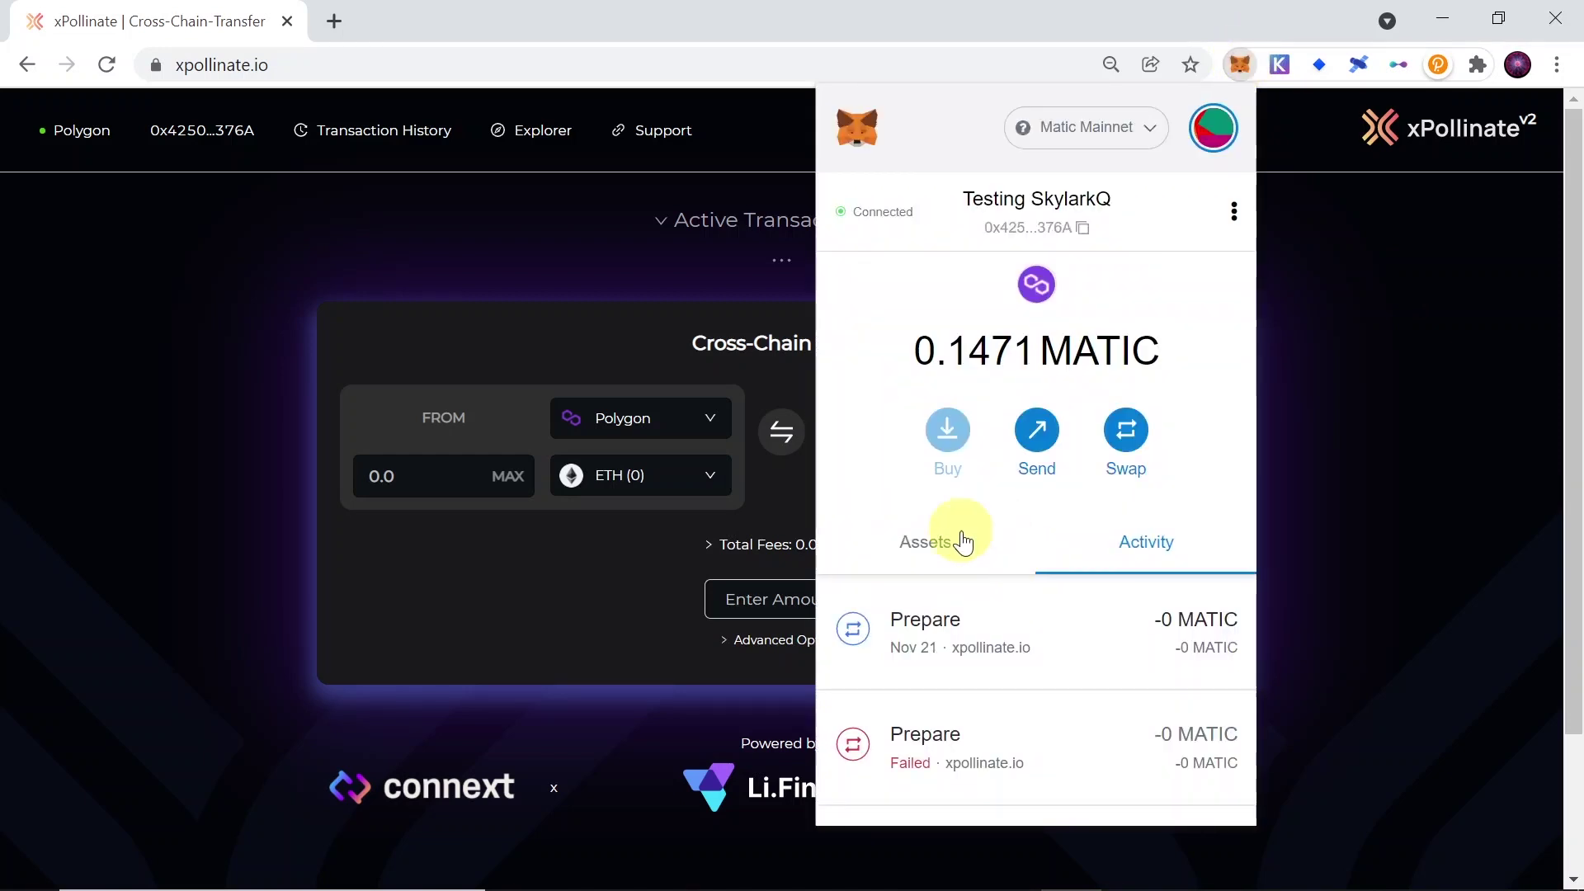
{"action": "left_click", "coordinate": [963, 541]}
{"action": "scroll", "coordinate": [1036, 552], "scroll_direction": "down", "scroll_amount": 3}
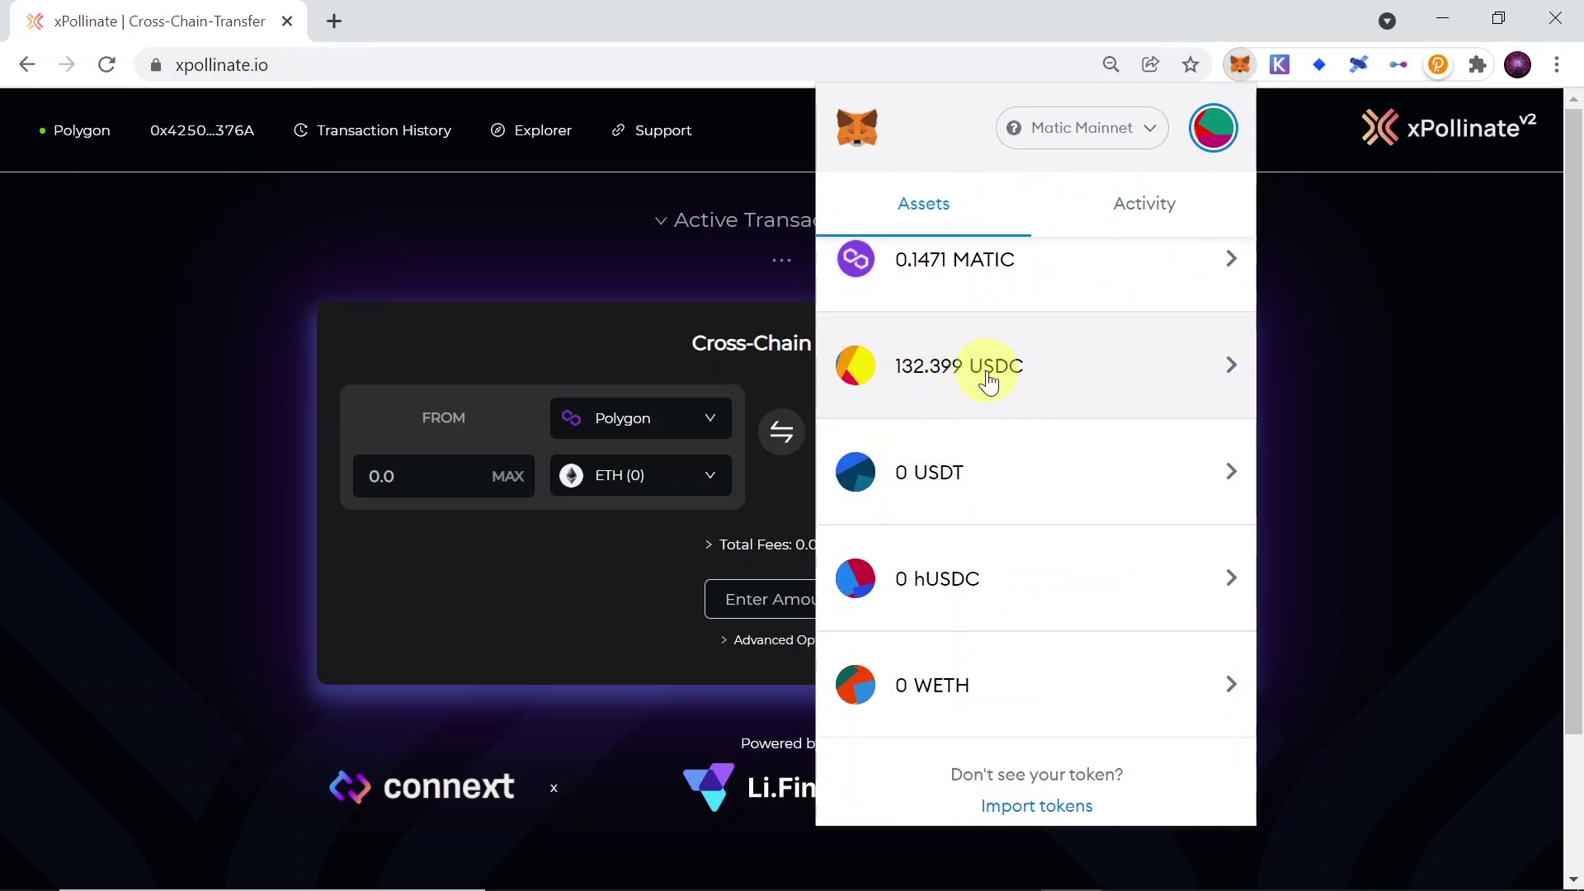
{"action": "scroll", "coordinate": [981, 394], "scroll_direction": "up", "scroll_amount": 3}
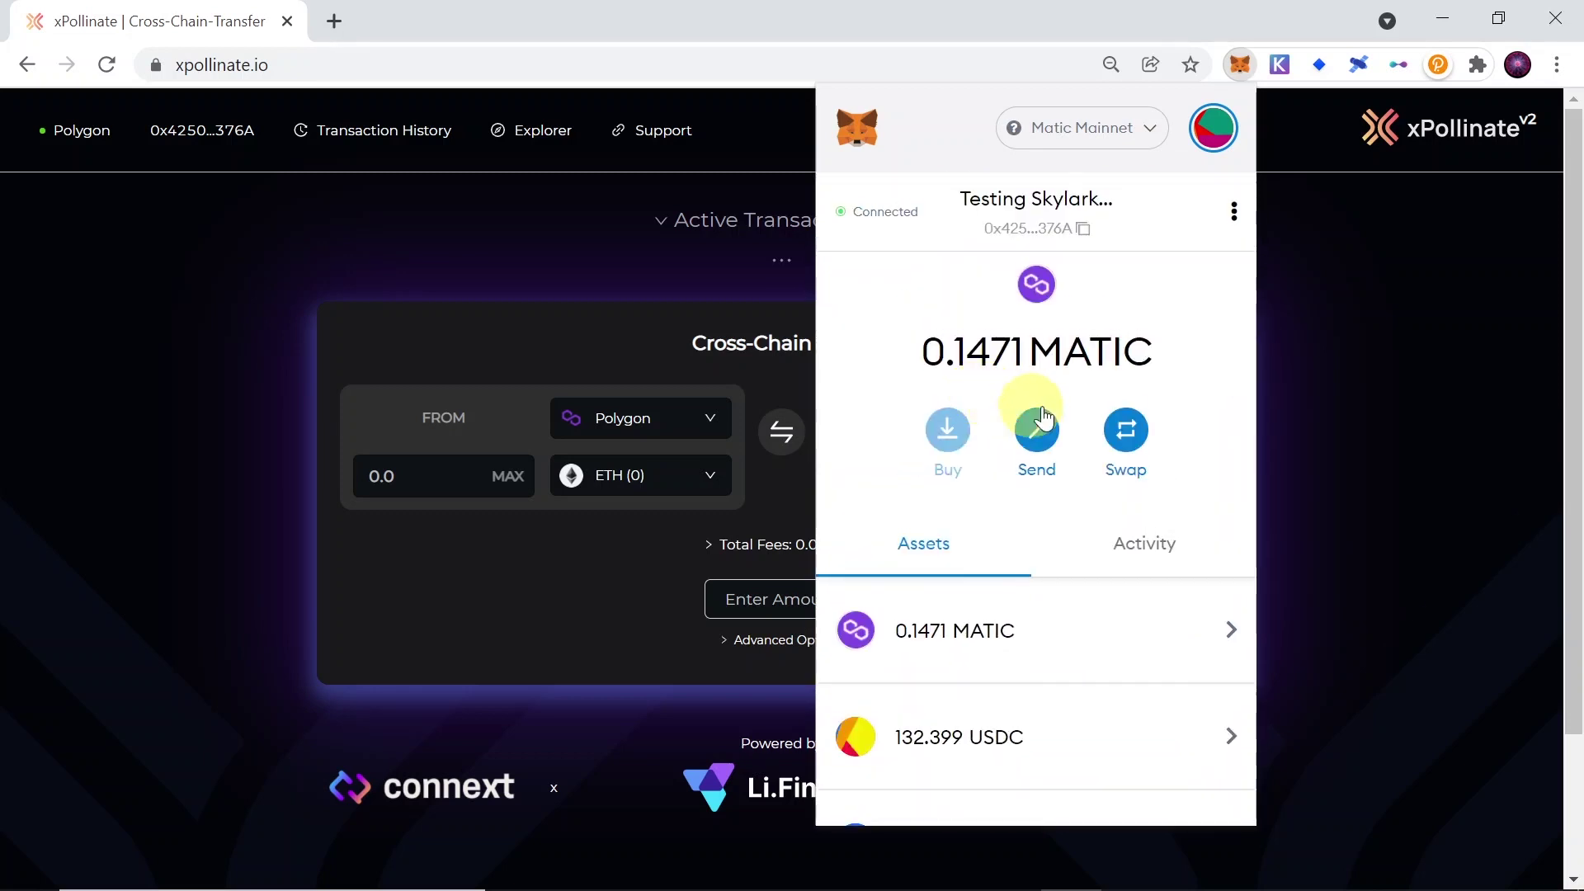
{"action": "left_click", "coordinate": [1235, 213]}
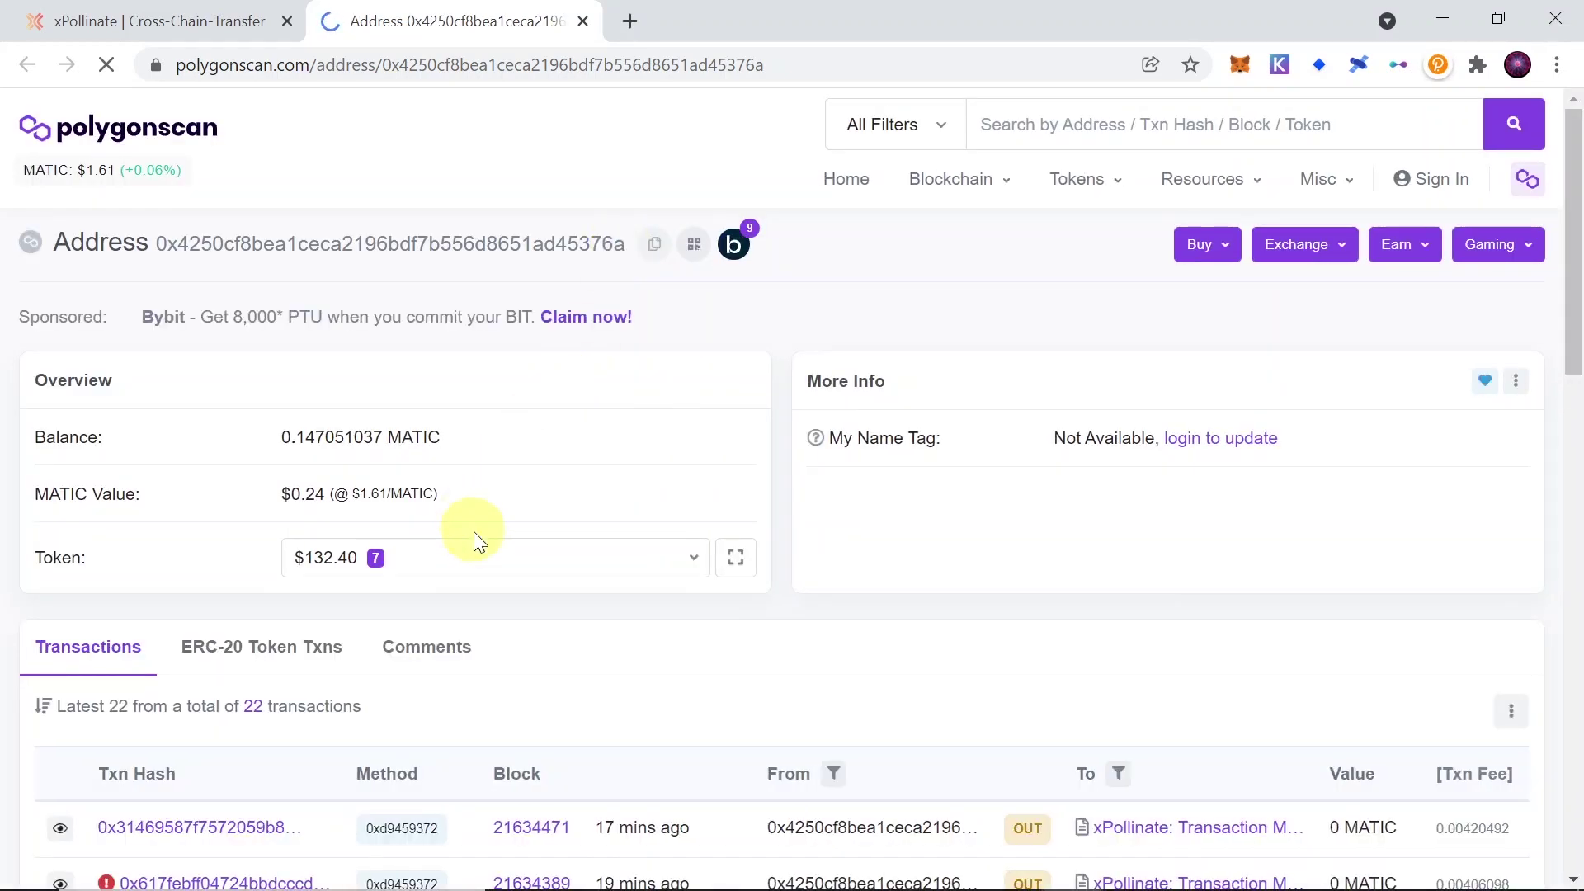
- Show the address's USD Coin (PoS) holdings of 132.399439 and copy its contract address
{"action": "left_click", "coordinate": [499, 567]}
{"action": "scroll", "coordinate": [495, 523], "scroll_direction": "down", "scroll_amount": 3}
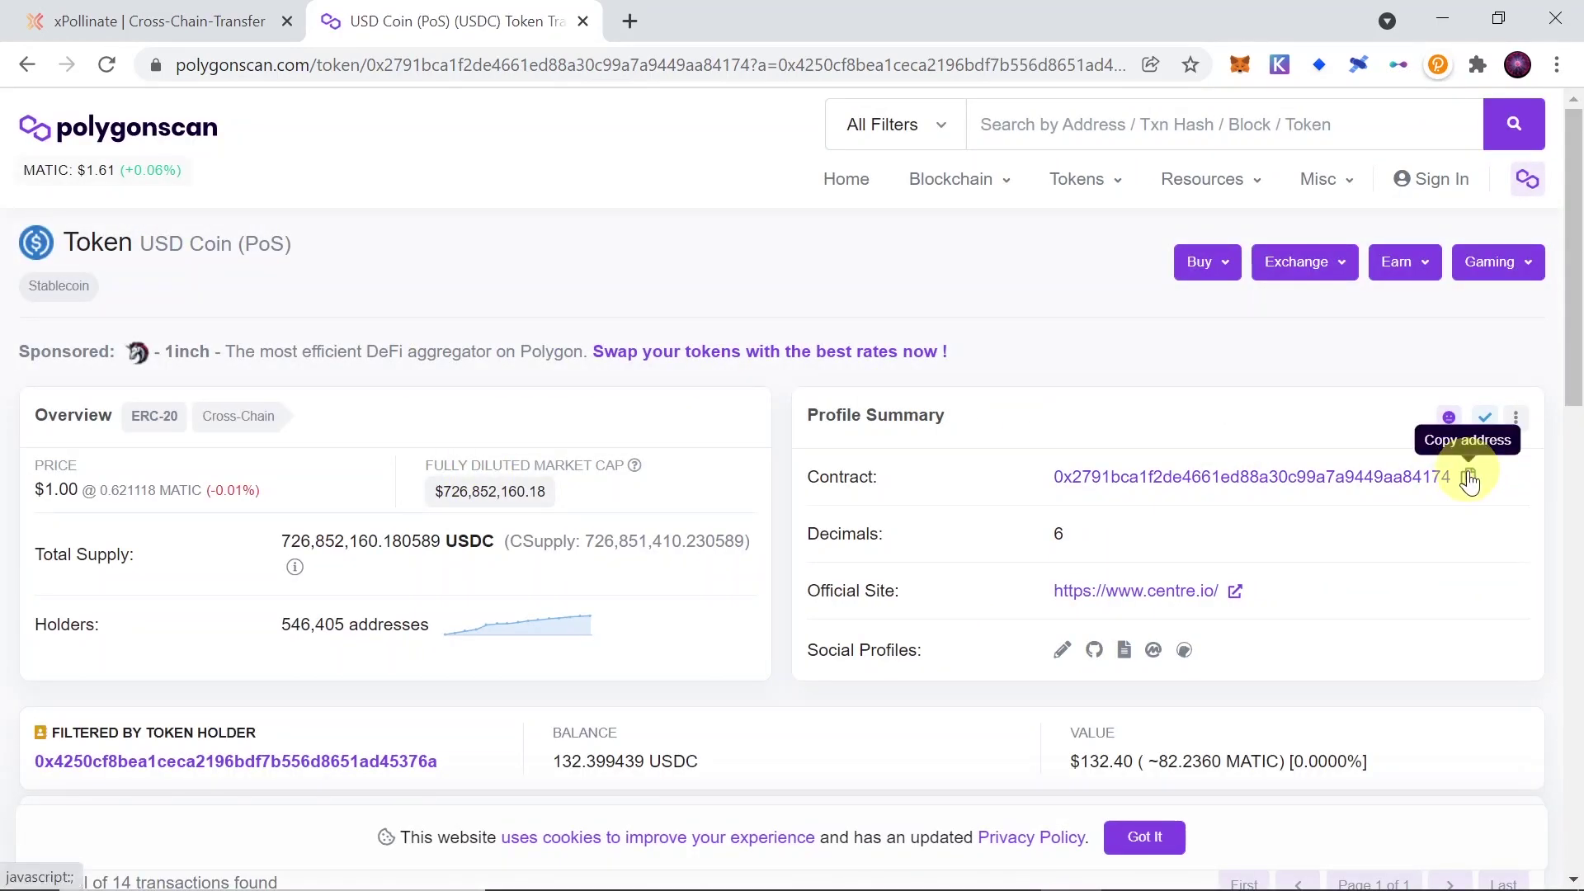
{"action": "left_click", "coordinate": [1466, 476]}
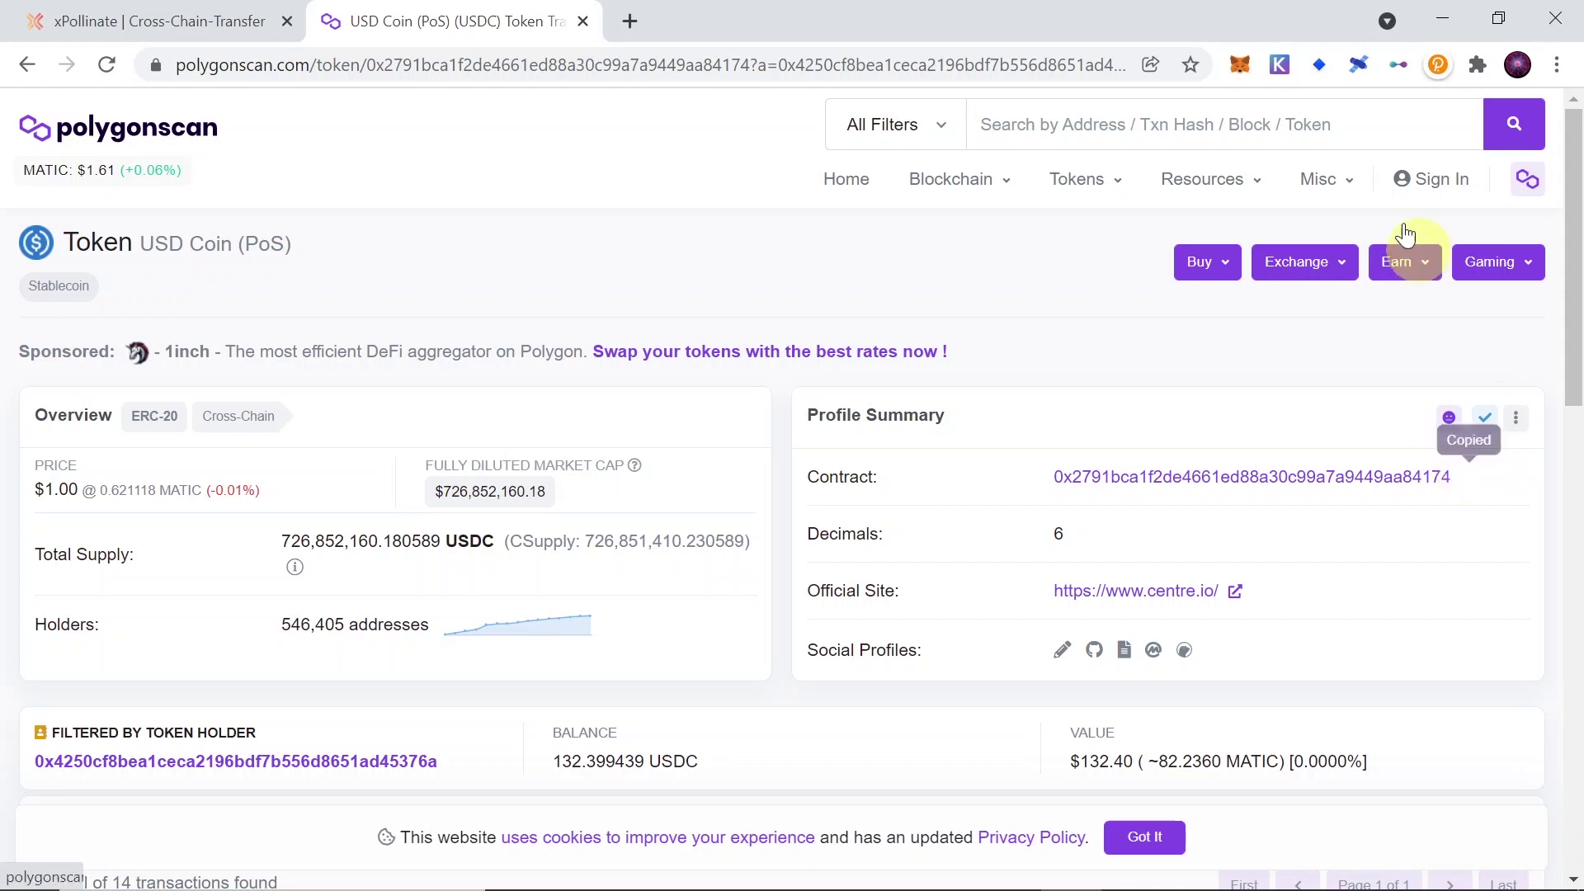
- Paste the USDC contract into MetaMask's token import to confirm it's tracked, then close it
{"action": "left_click", "coordinate": [1238, 68]}
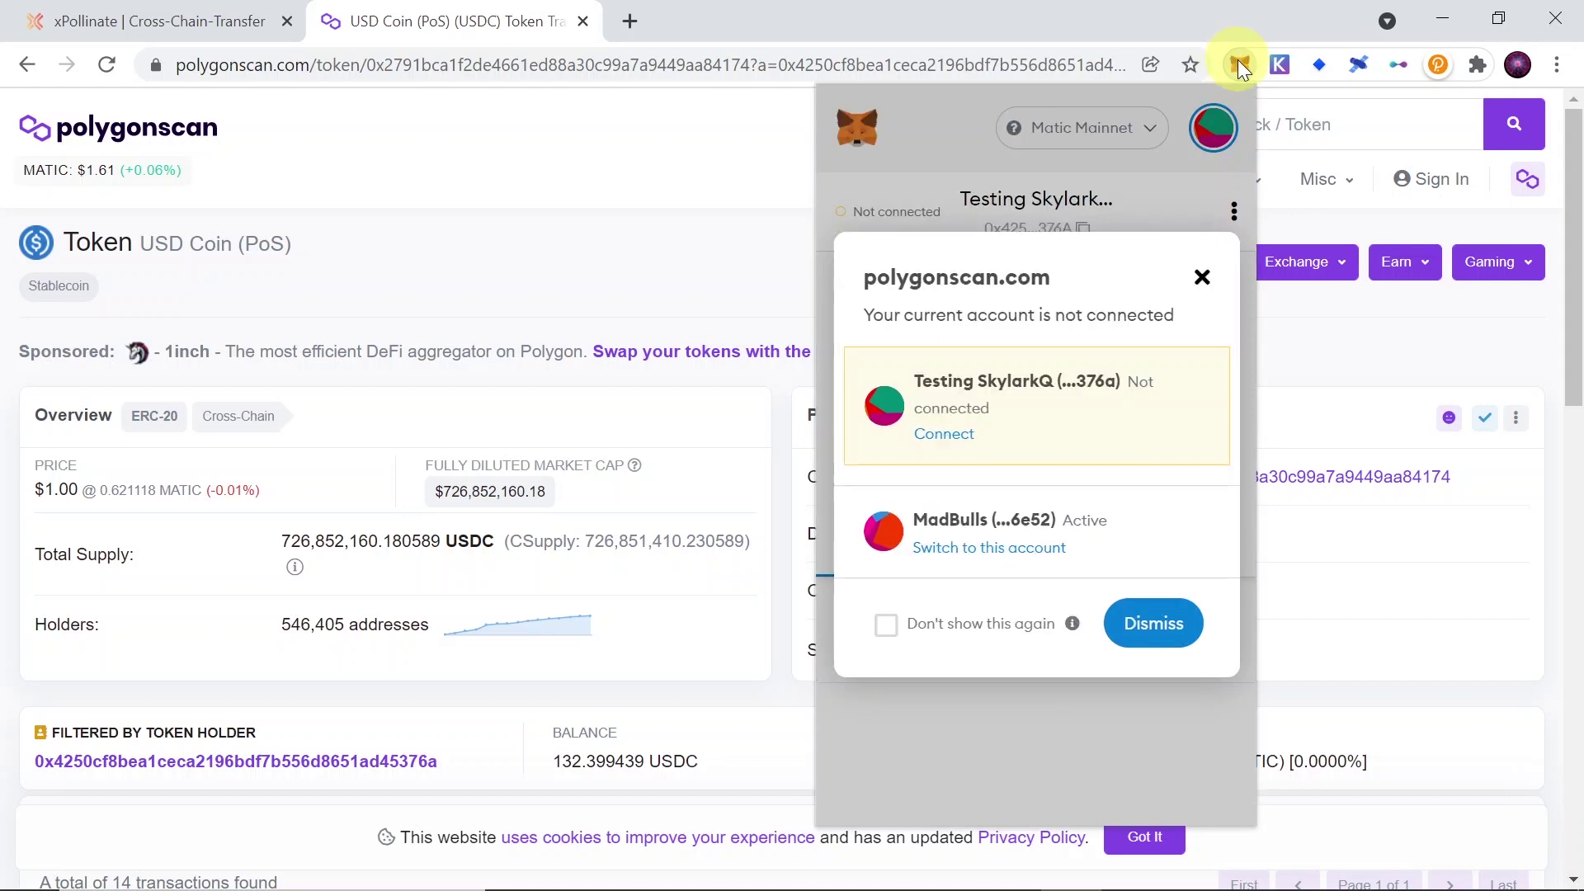
{"action": "left_click", "coordinate": [1202, 278]}
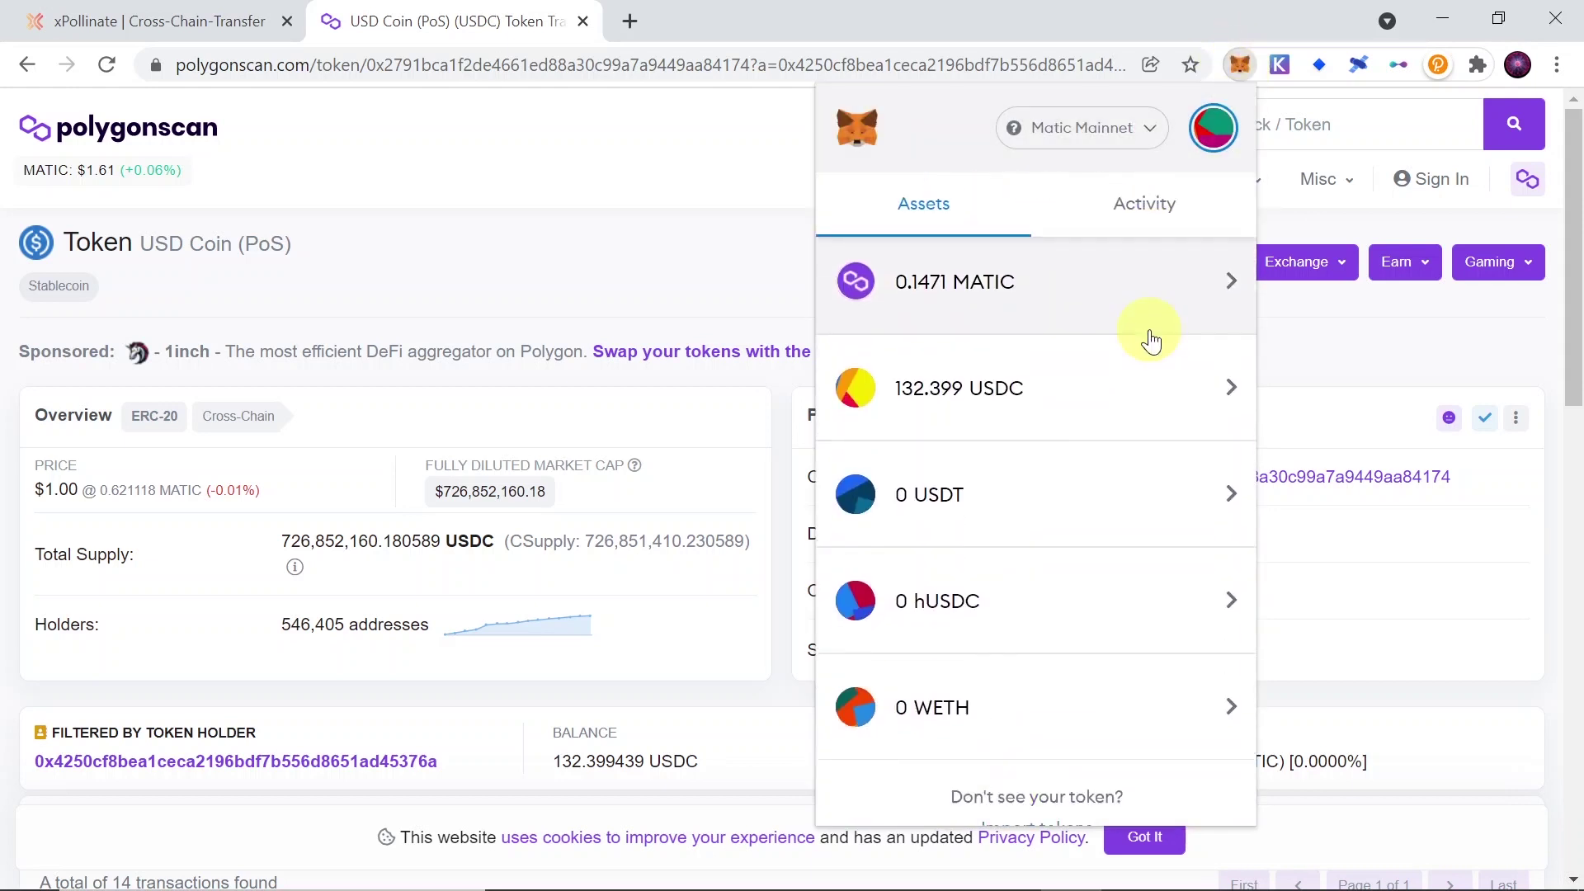
{"action": "scroll", "coordinate": [1149, 336], "scroll_direction": "down", "scroll_amount": 2}
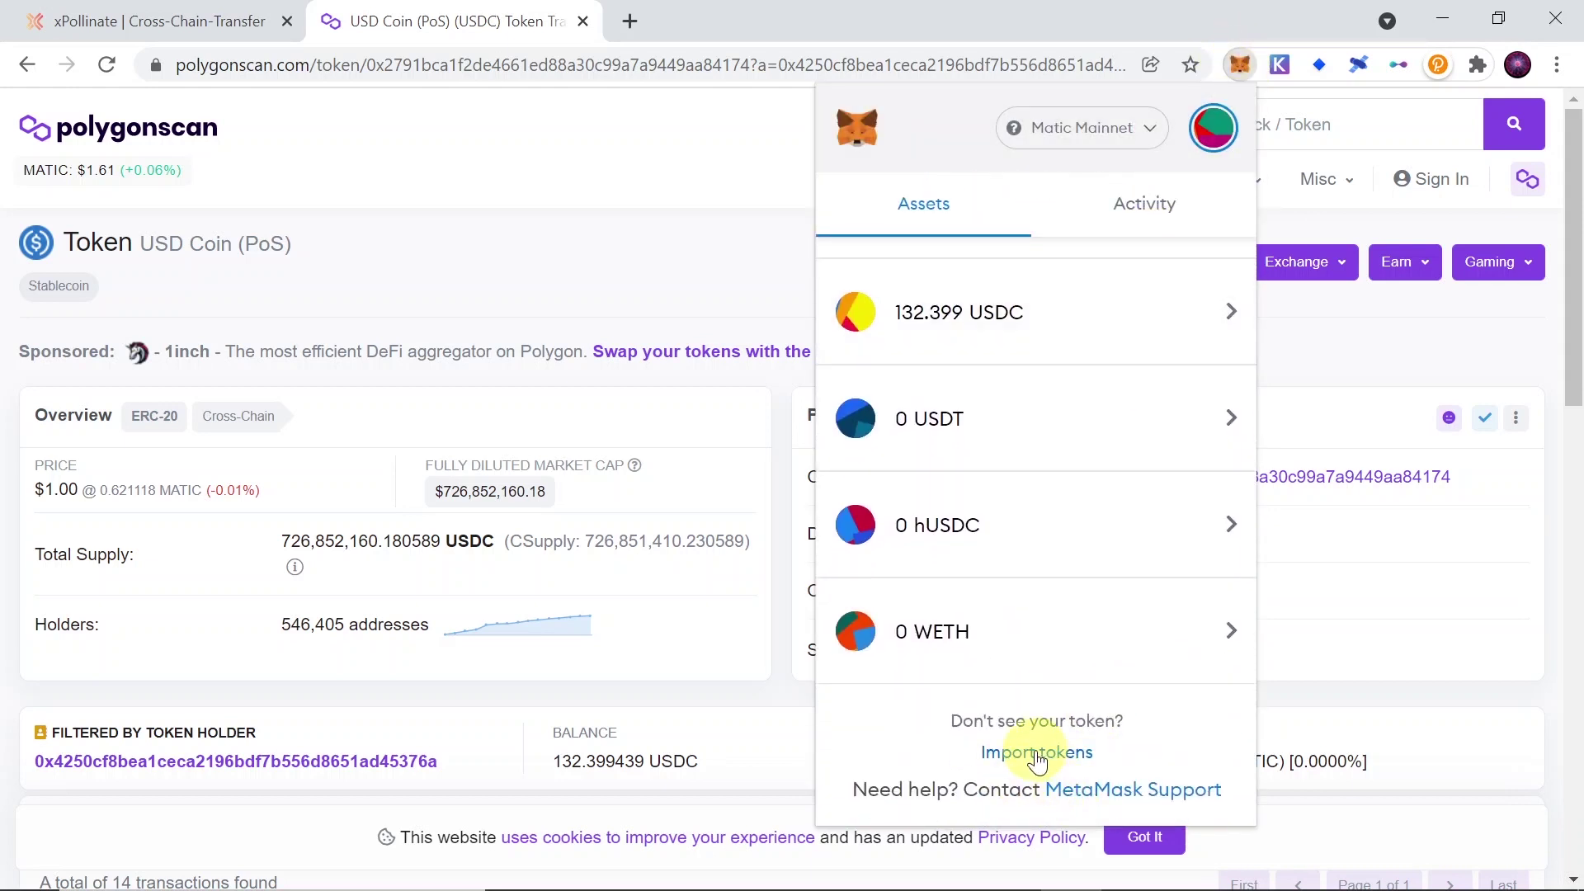
{"action": "left_click", "coordinate": [1037, 754]}
{"action": "left_click", "coordinate": [930, 523]}
{"action": "key", "text": "ctrl+v"}
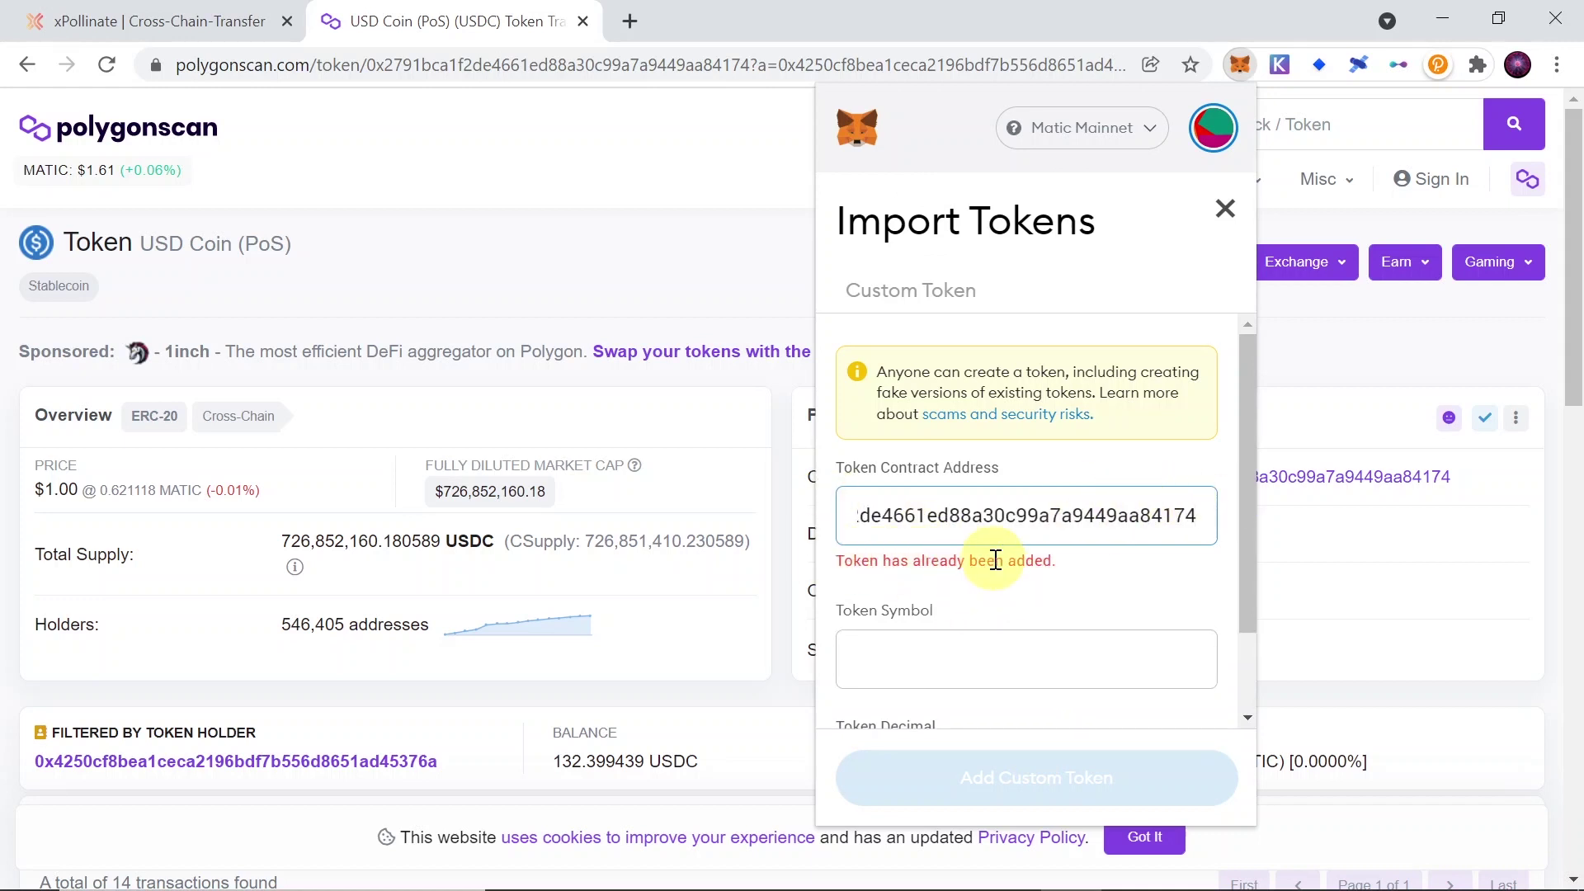
{"action": "scroll", "coordinate": [1061, 601], "scroll_direction": "down", "scroll_amount": 1}
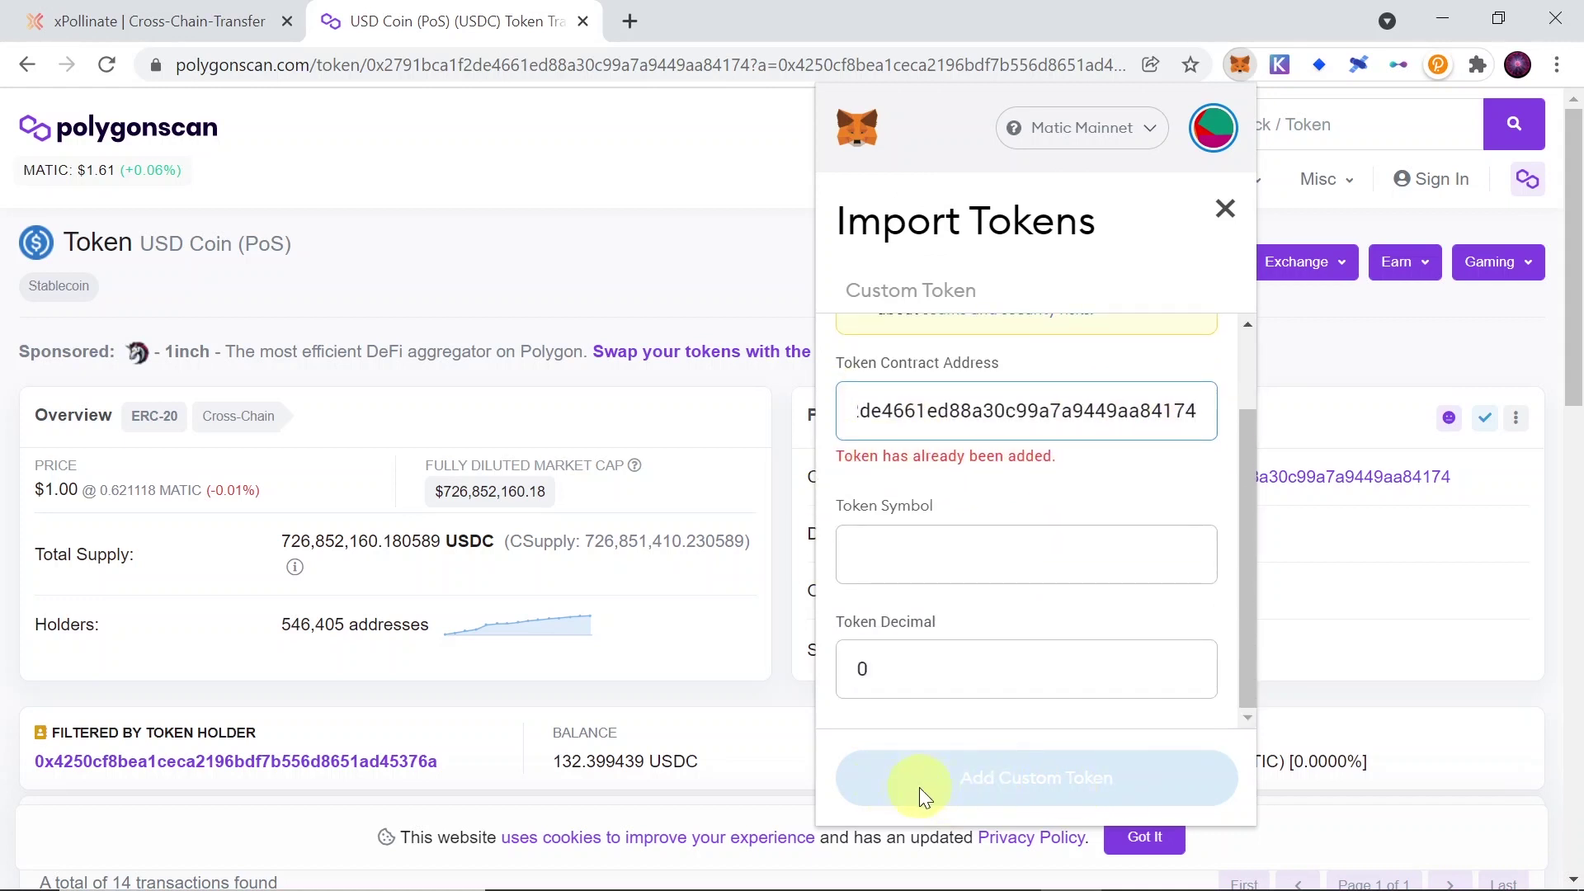
{"action": "left_click", "coordinate": [703, 413]}
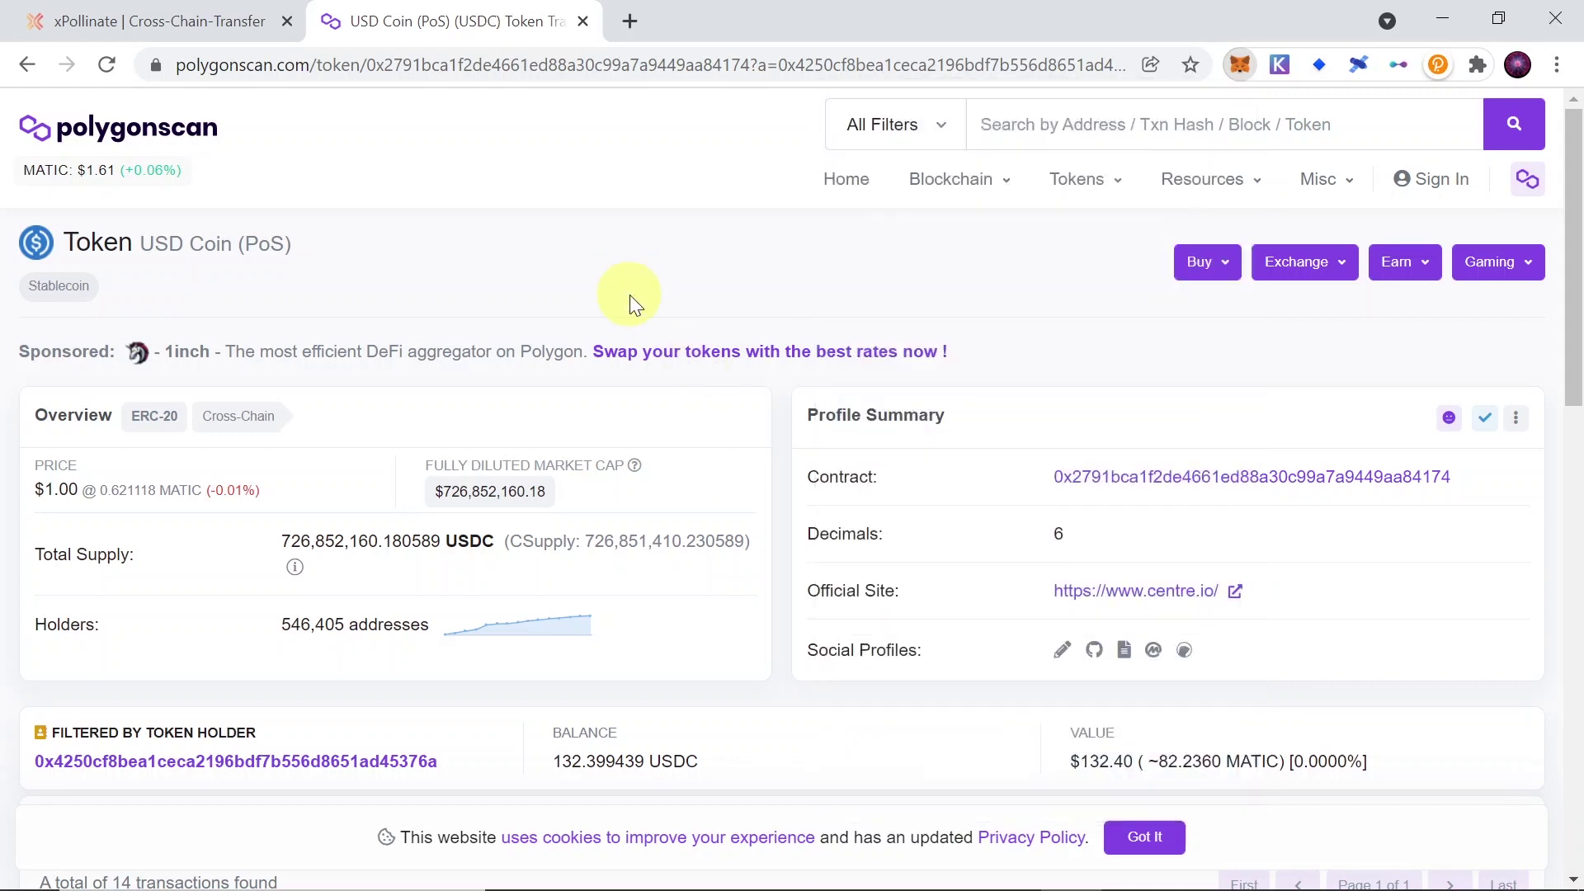
{"action": "left_click", "coordinate": [189, 28]}
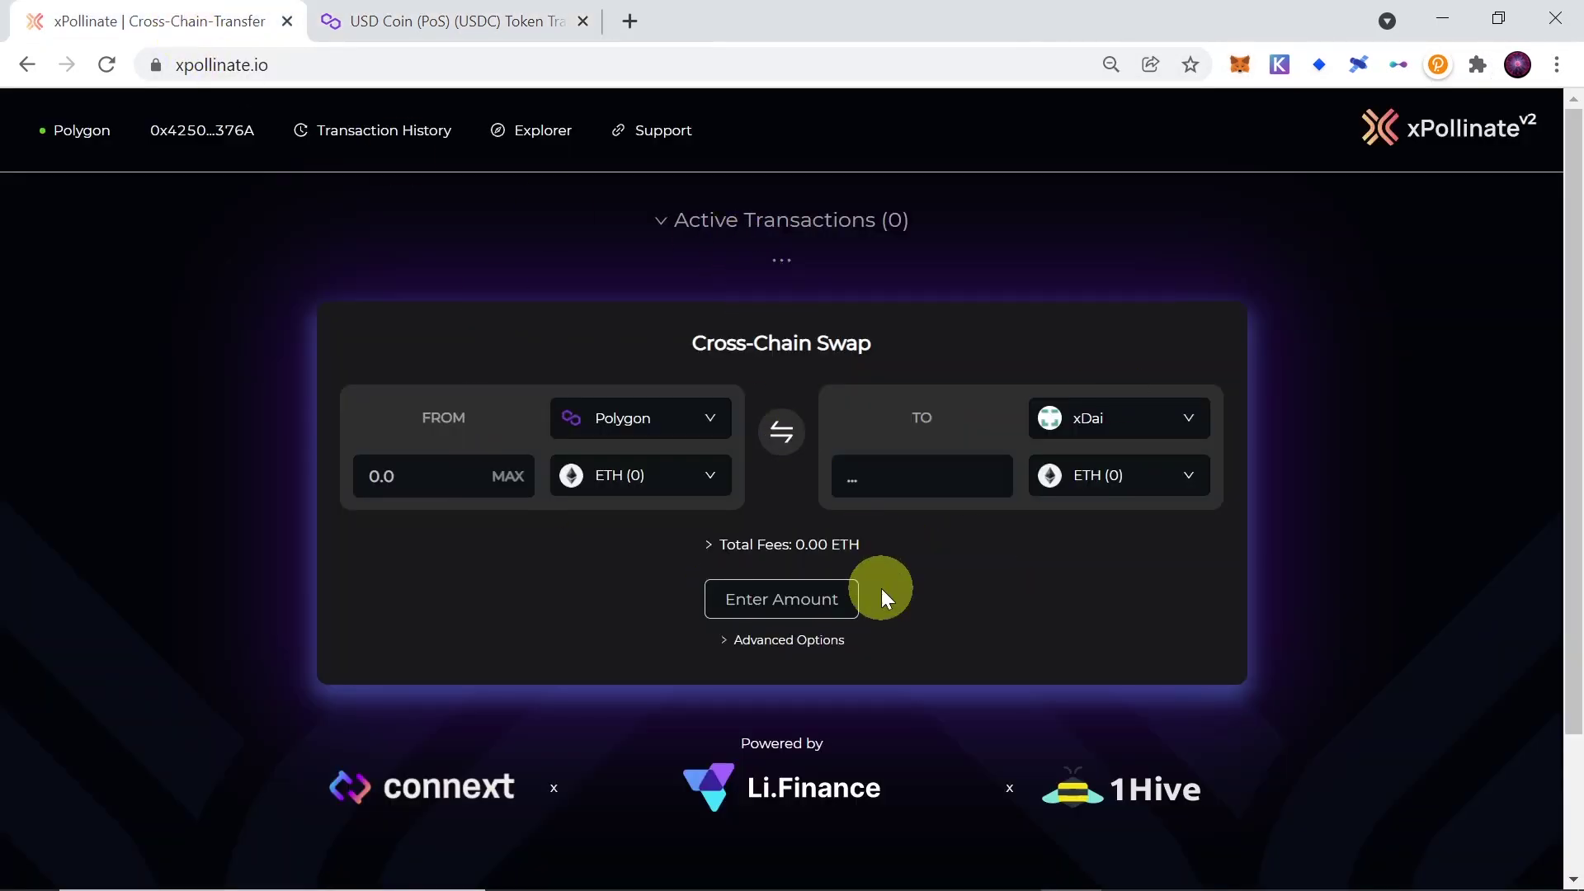